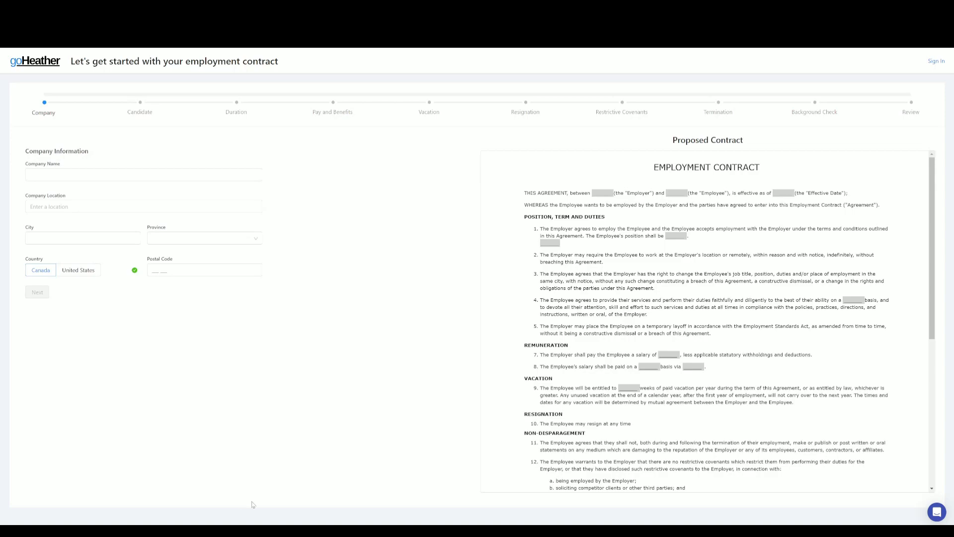
Step: Enter Acme as the company name with its Toronto office address from the suggestions, then continue
{"action": "left_click", "coordinate": [104, 170]}
{"action": "type", "text": "Acme"}
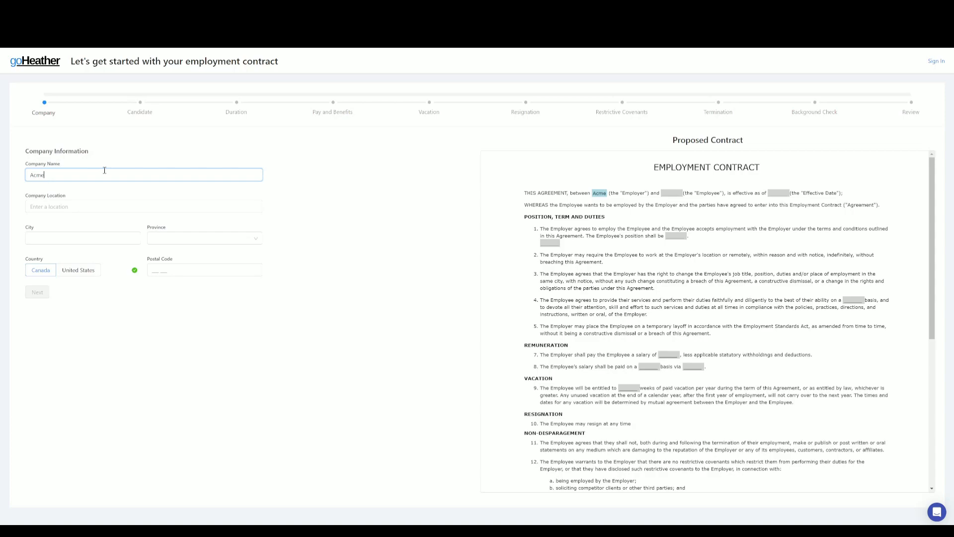
{"action": "left_click", "coordinate": [77, 209]}
{"action": "type", "text": "100"}
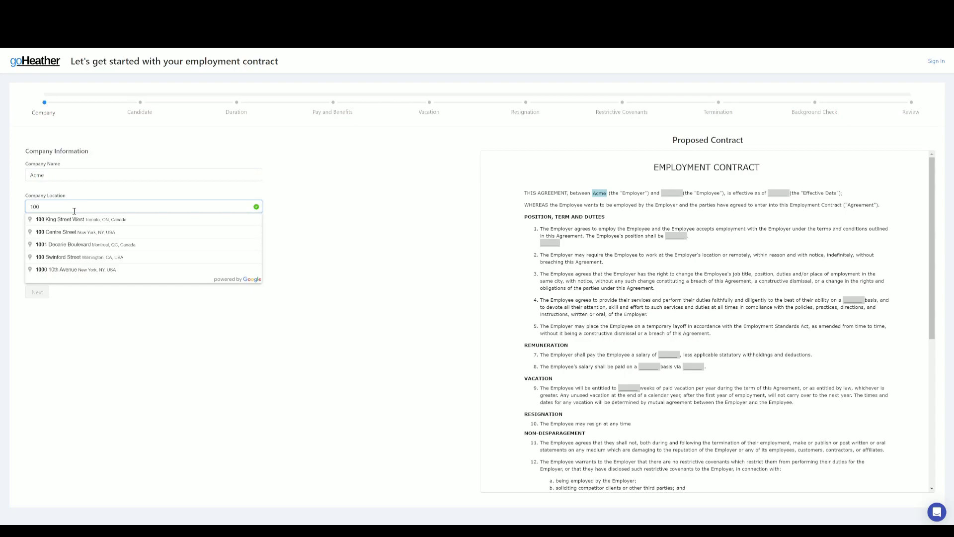
{"action": "left_click", "coordinate": [85, 222]}
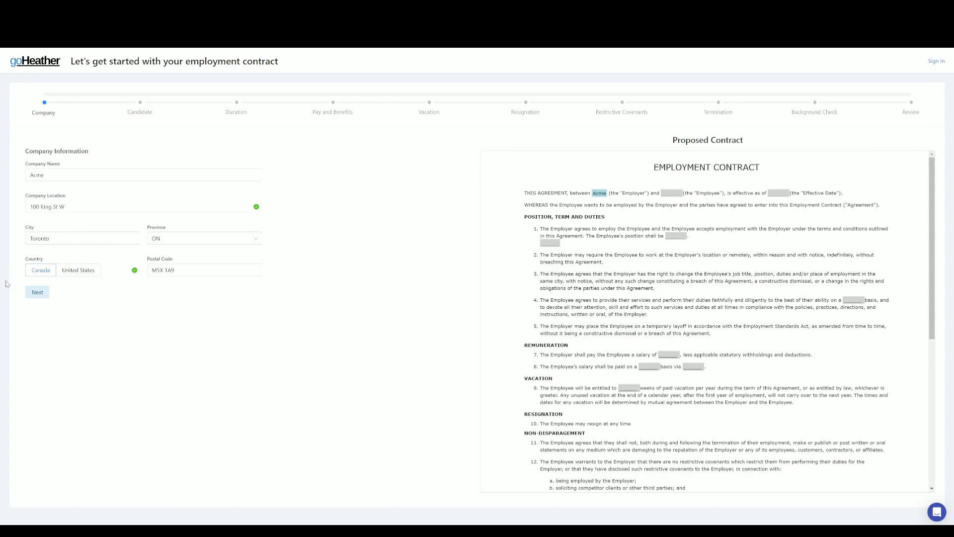
{"action": "left_click", "coordinate": [37, 293]}
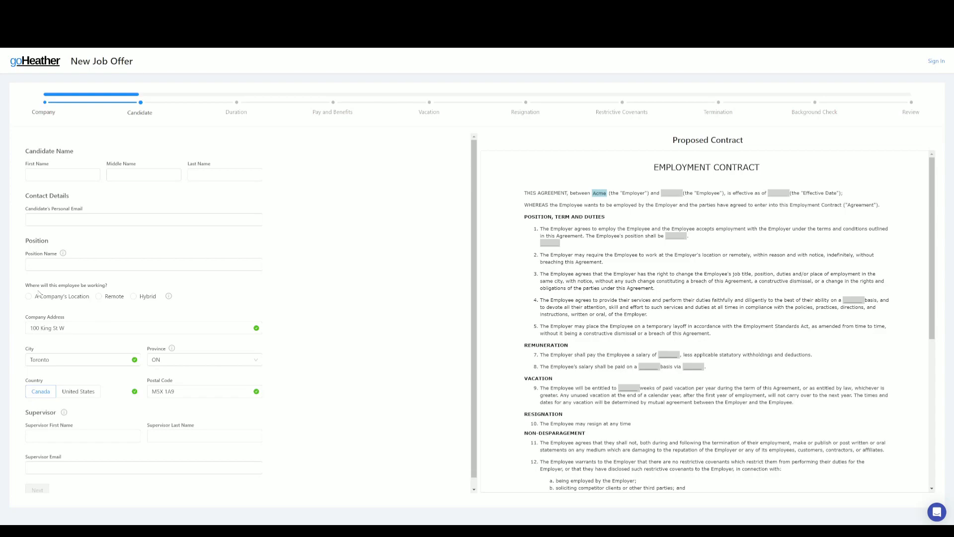
Step: Fill in the candidate's first and last name and personal e-mail address
{"action": "left_click", "coordinate": [58, 175]}
{"action": "type", "text": "John"}
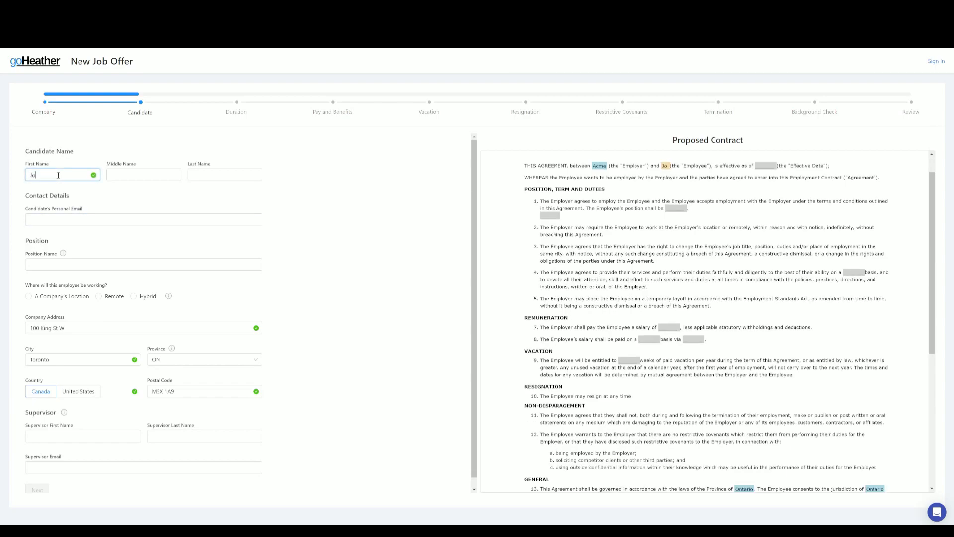
{"action": "key", "text": "Tab"}
{"action": "key", "text": "Tab"}
{"action": "type", "text": "Doe"}
{"action": "key", "text": "Tab"}
{"action": "type", "text": "Josn"}
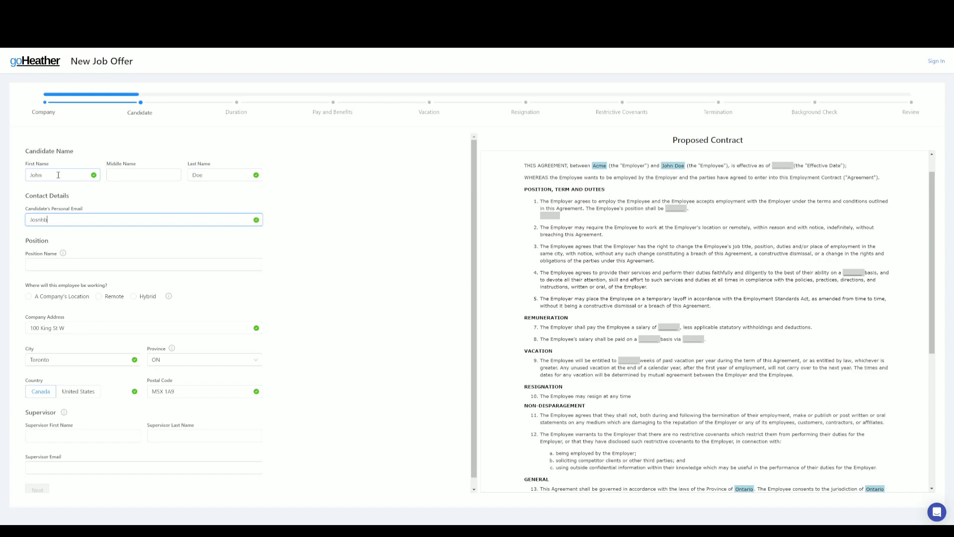
{"action": "key", "text": "BackSpace"}
{"action": "type", "text": "hn Doe"}
{"action": "key", "text": "BackSpace"}
{"action": "key", "text": "BackSpace"}
{"action": "key", "text": "BackSpace"}
Step: Set the position to Analyst, working at the company's location
{"action": "left_click", "coordinate": [64, 263]}
{"action": "type", "text": "Analyst"}
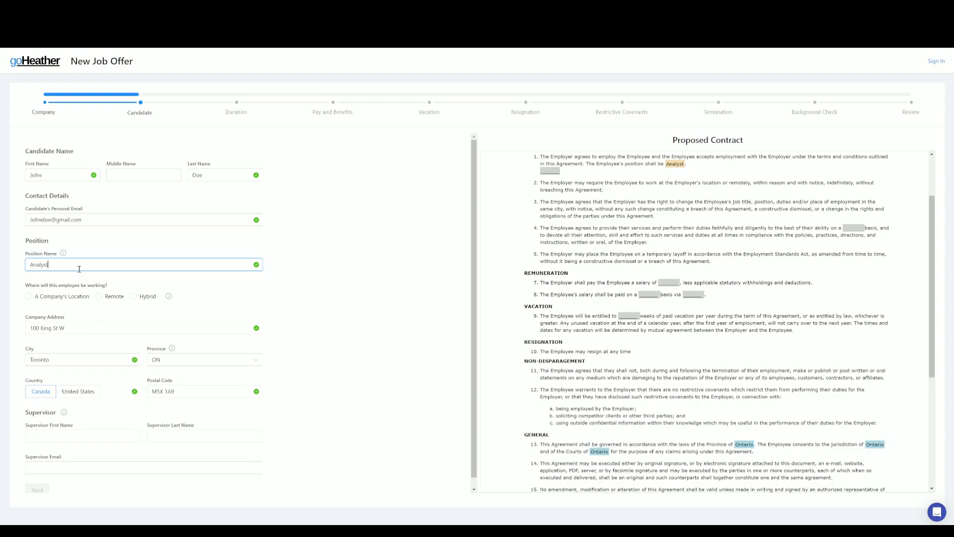
{"action": "left_click", "coordinate": [29, 297]}
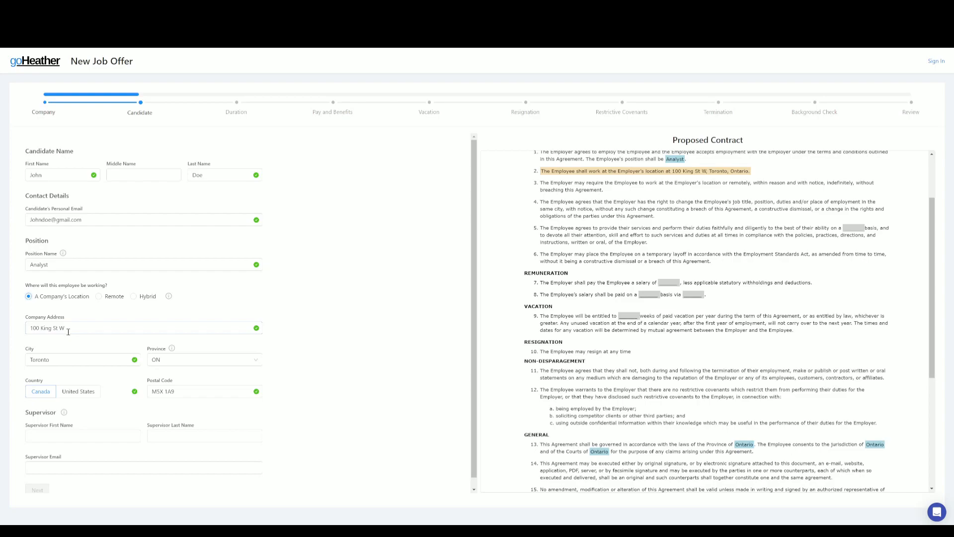
Step: Enter the supervisor's first name, last name and e-mail, then continue to the Duration step
{"action": "left_click", "coordinate": [68, 435]}
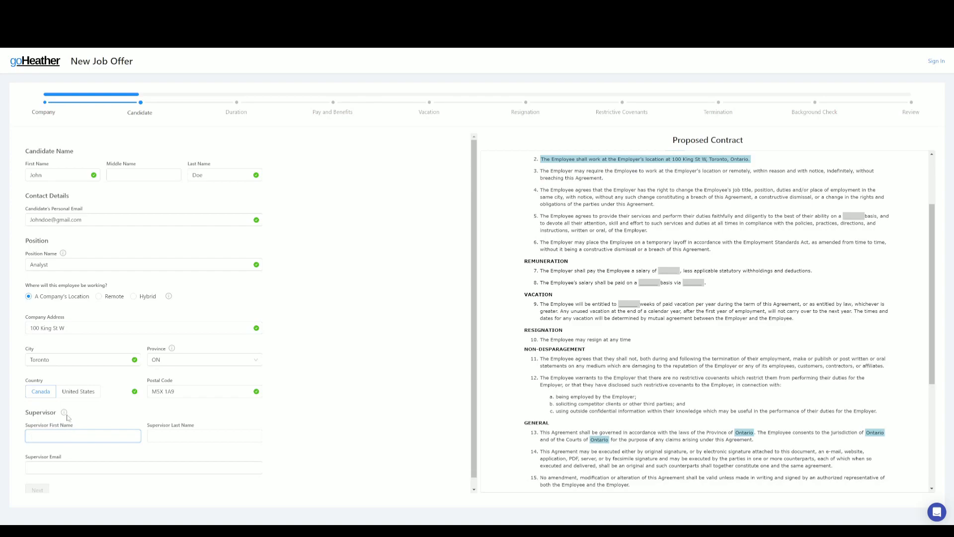
{"action": "mouse_move", "coordinate": [64, 413]}
{"action": "type", "text": "Jane"}
{"action": "key", "text": "Tab"}
{"action": "type", "text": "Dho"}
{"action": "left_click", "coordinate": [60, 465]}
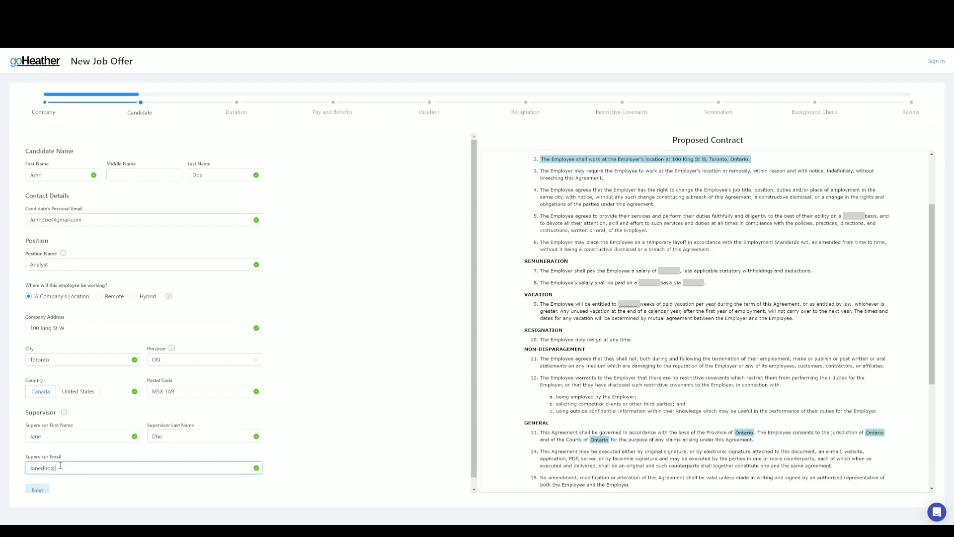
{"action": "scroll", "coordinate": [123, 451], "scroll_direction": "down", "scroll_amount": 1}
{"action": "left_click", "coordinate": [37, 482]}
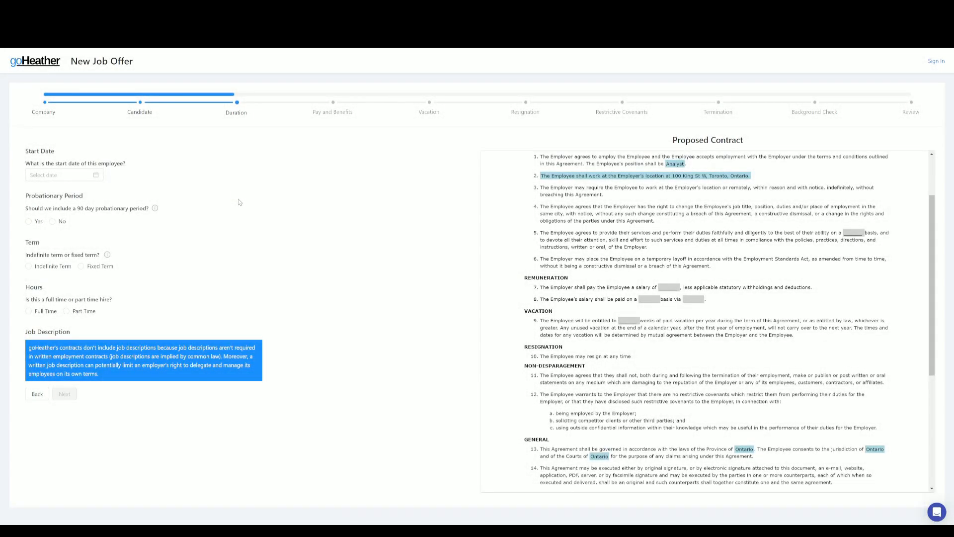
Step: Set a November 21, 2022 start date, 90-day probation, indefinite term and full-time hours
{"action": "left_click", "coordinate": [75, 179]}
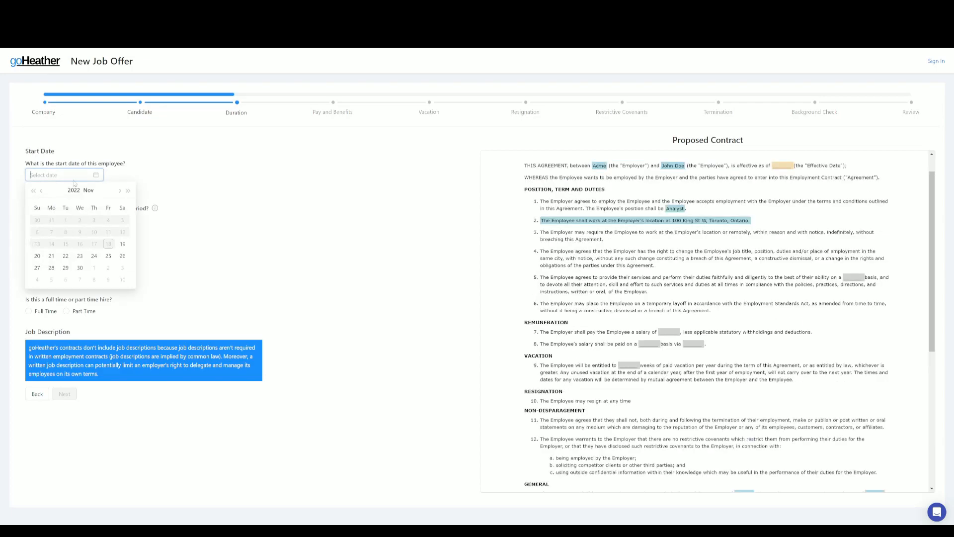
{"action": "left_click", "coordinate": [52, 255]}
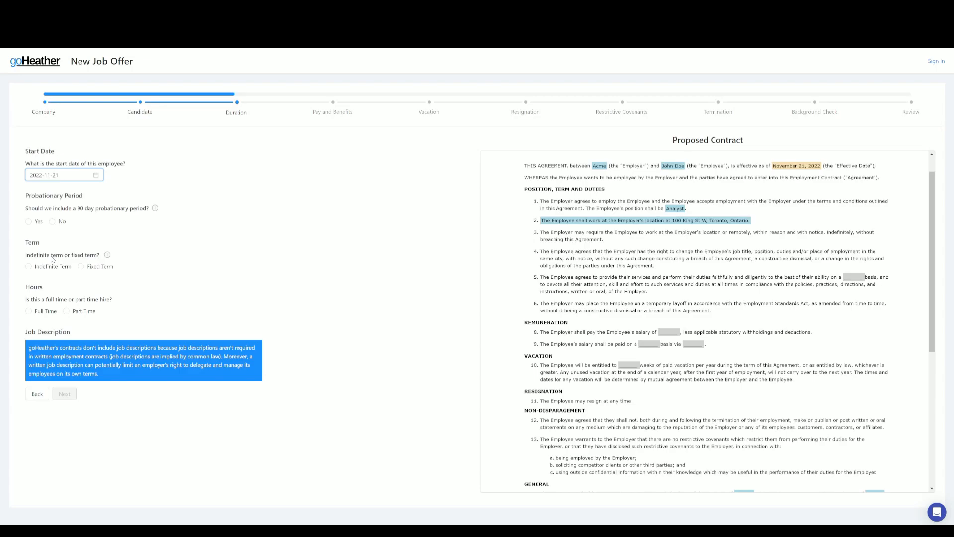
{"action": "left_click", "coordinate": [28, 222]}
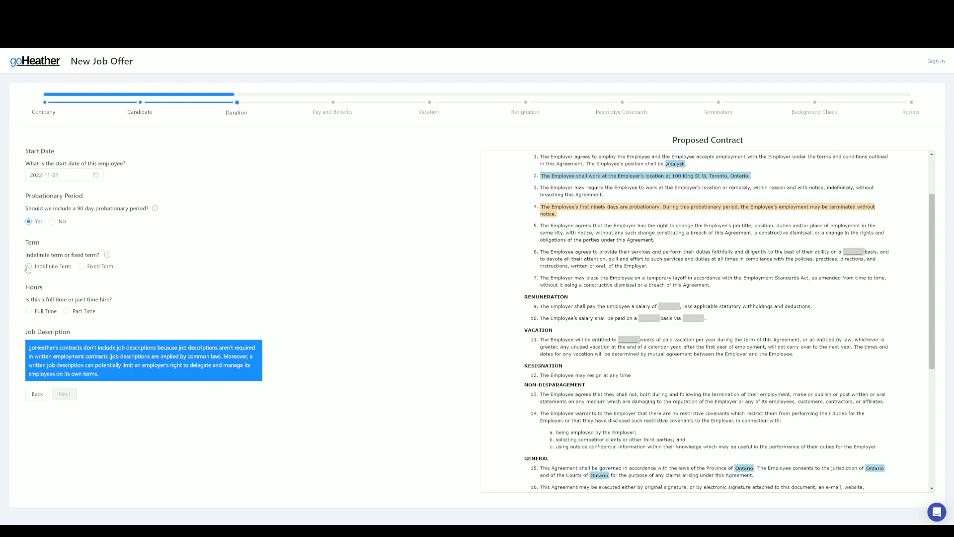
{"action": "left_click", "coordinate": [108, 255]}
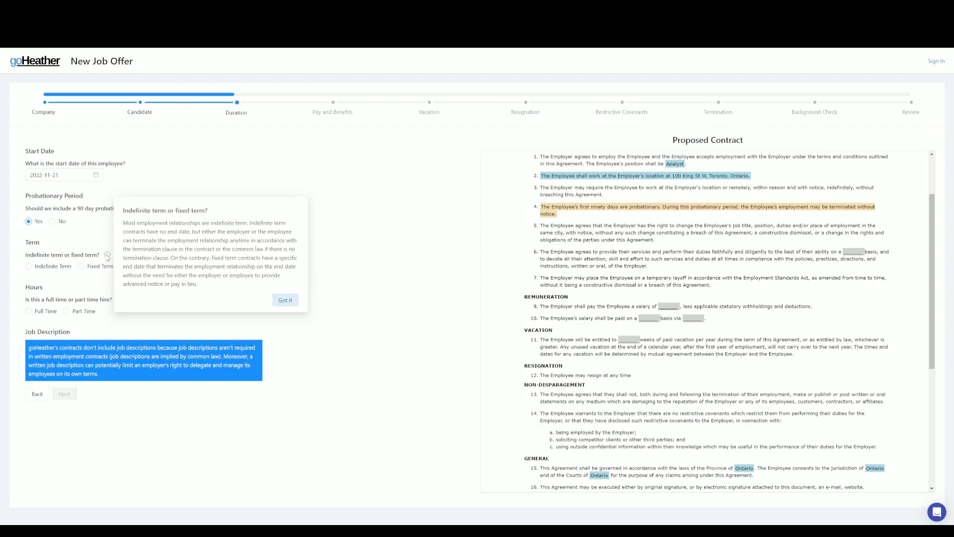
{"action": "left_click", "coordinate": [29, 267]}
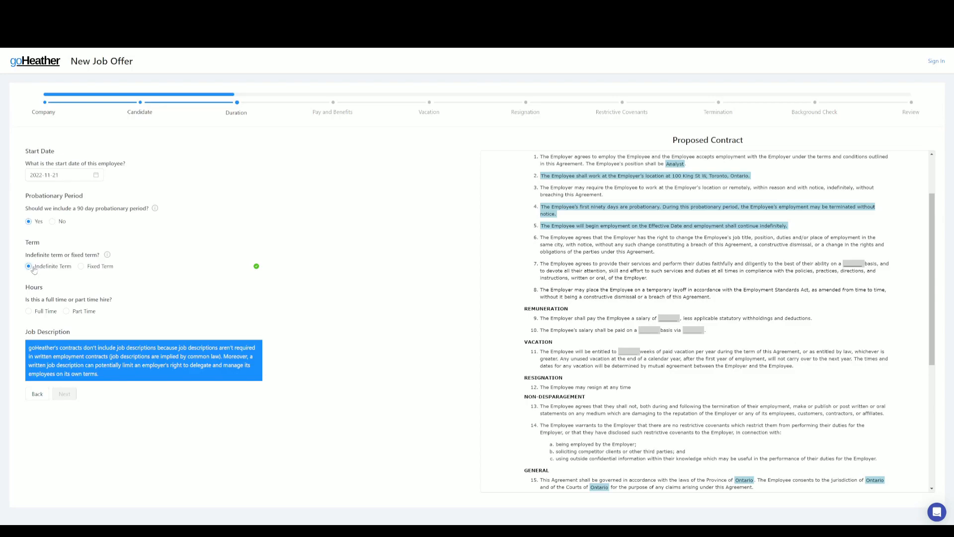
{"action": "left_click", "coordinate": [29, 312]}
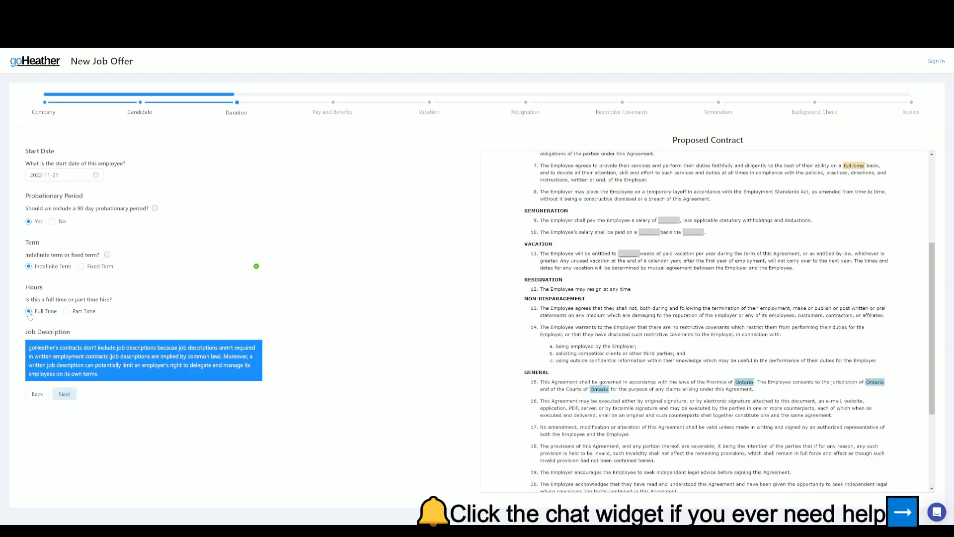
{"action": "left_click", "coordinate": [65, 394]}
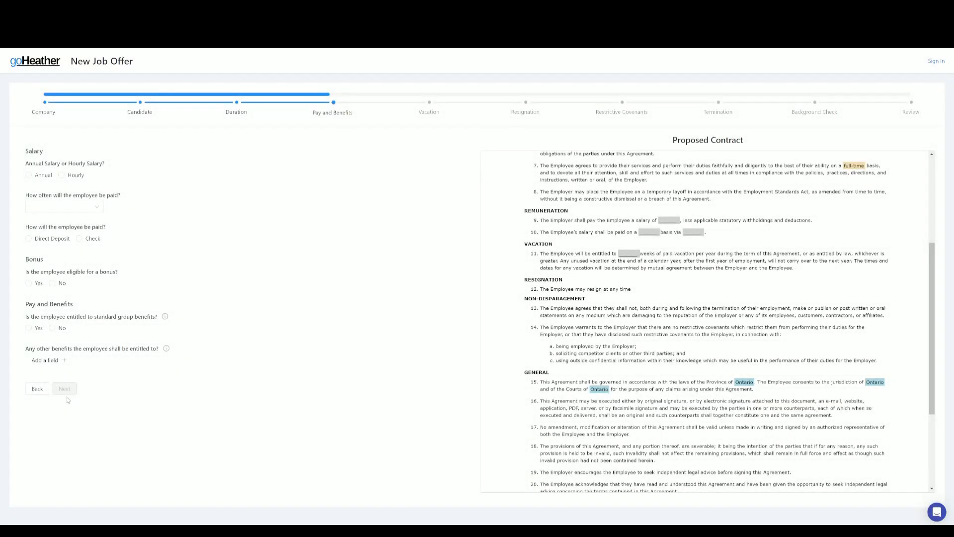
Step: Set a $60,000 annual salary paid bi-weekly by direct deposit, requesting the employee's deposit details
{"action": "left_click", "coordinate": [29, 178]}
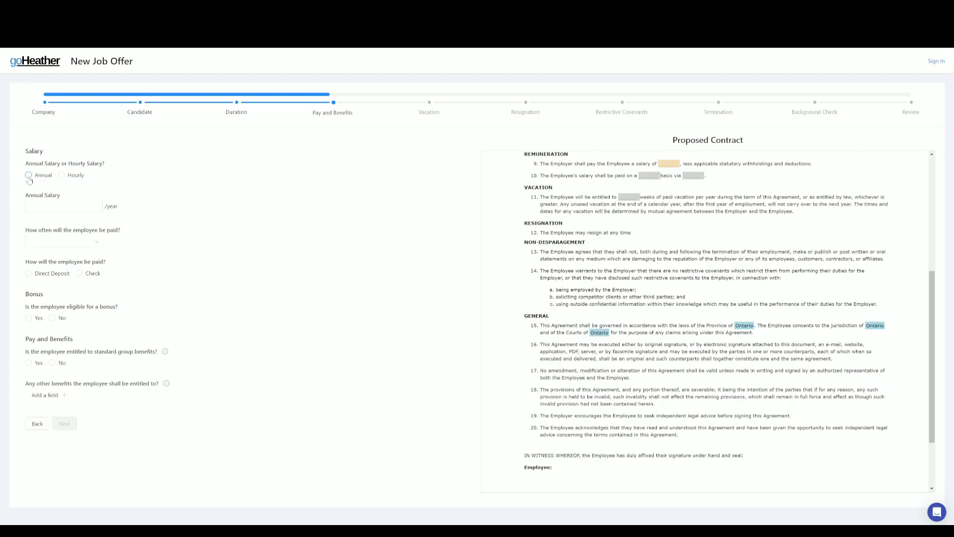
{"action": "left_click", "coordinate": [52, 206]}
{"action": "type", "text": "600000"}
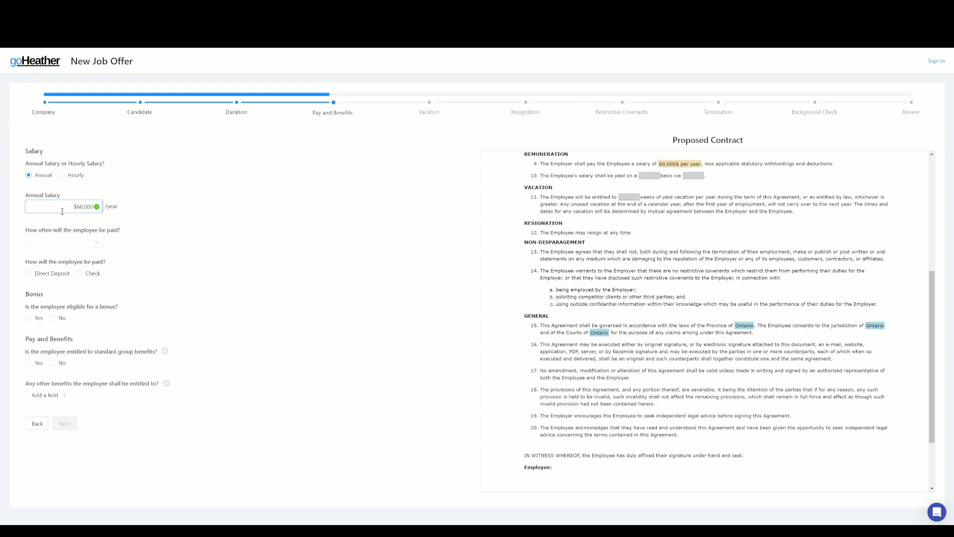
{"action": "left_click", "coordinate": [69, 242]}
{"action": "left_click", "coordinate": [68, 268]}
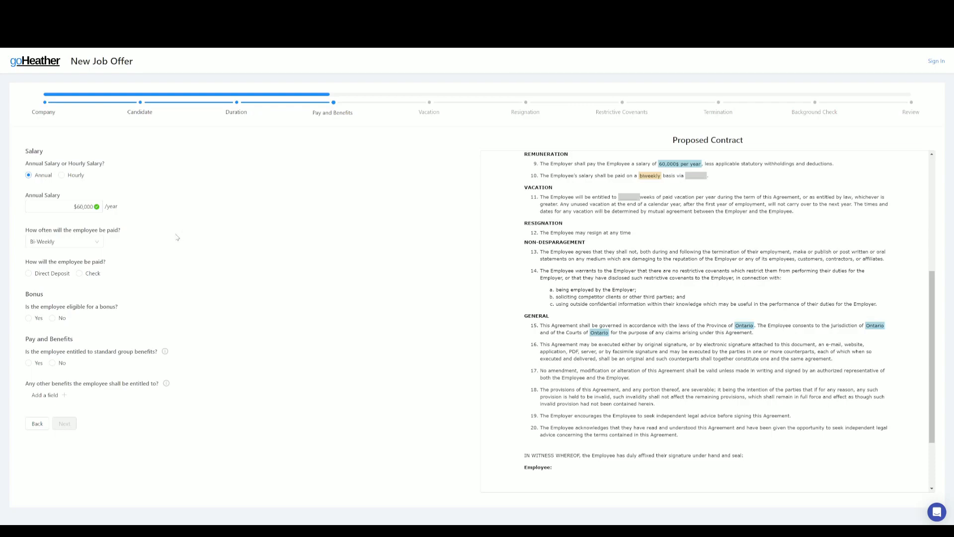
{"action": "left_click", "coordinate": [29, 274]}
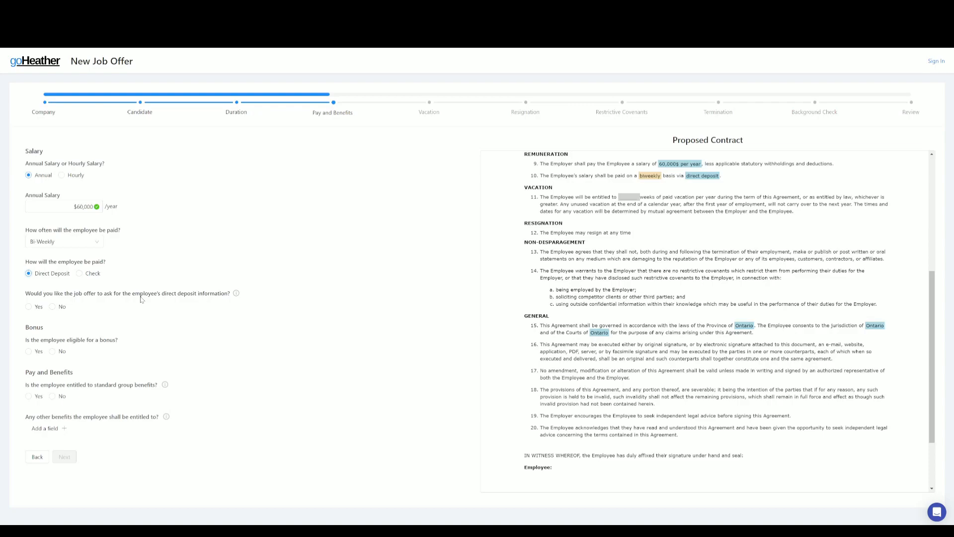
{"action": "left_click", "coordinate": [28, 306]}
Step: Make the employee eligible for an annual percentage-based bonus of about 20%
{"action": "left_click", "coordinate": [29, 352]}
{"action": "left_click", "coordinate": [29, 383]}
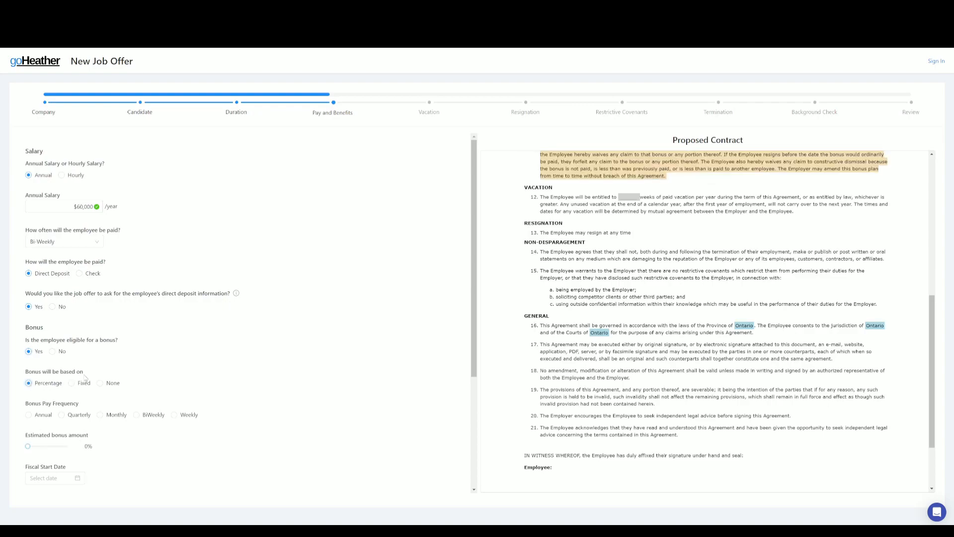
{"action": "left_click", "coordinate": [29, 415]}
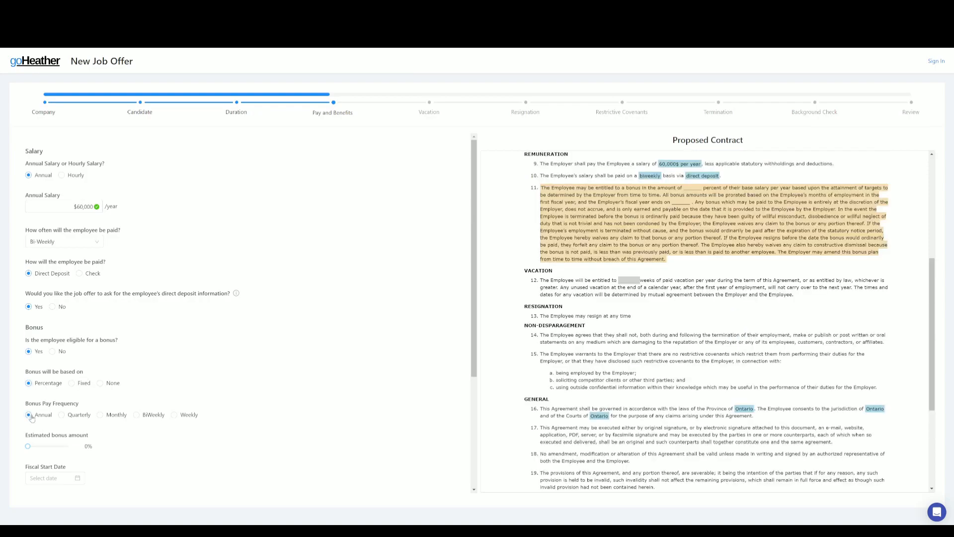
{"action": "left_click", "coordinate": [31, 446]}
{"action": "left_click_drag", "start_coordinate": [31, 449], "coordinate": [37, 449]}
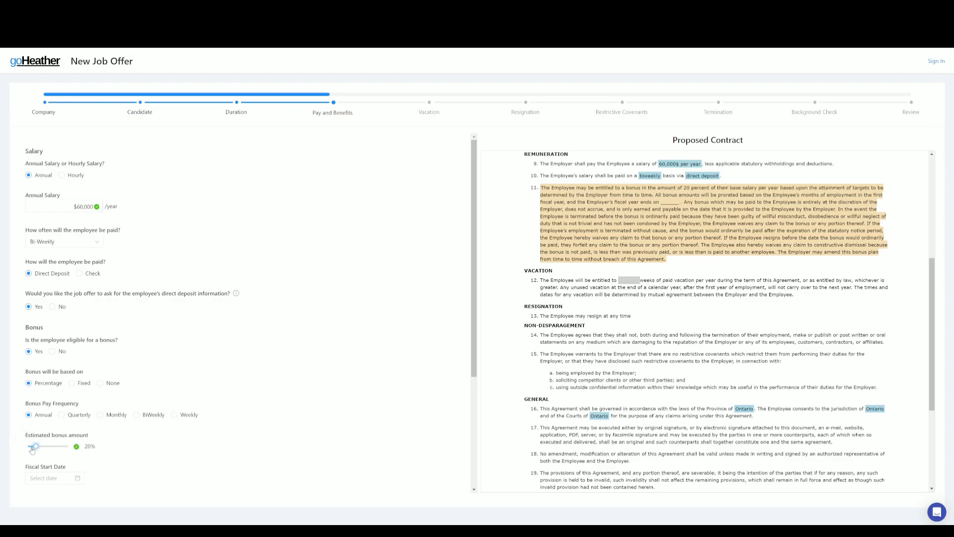
{"action": "scroll", "coordinate": [236, 348], "scroll_direction": "down", "scroll_amount": 3}
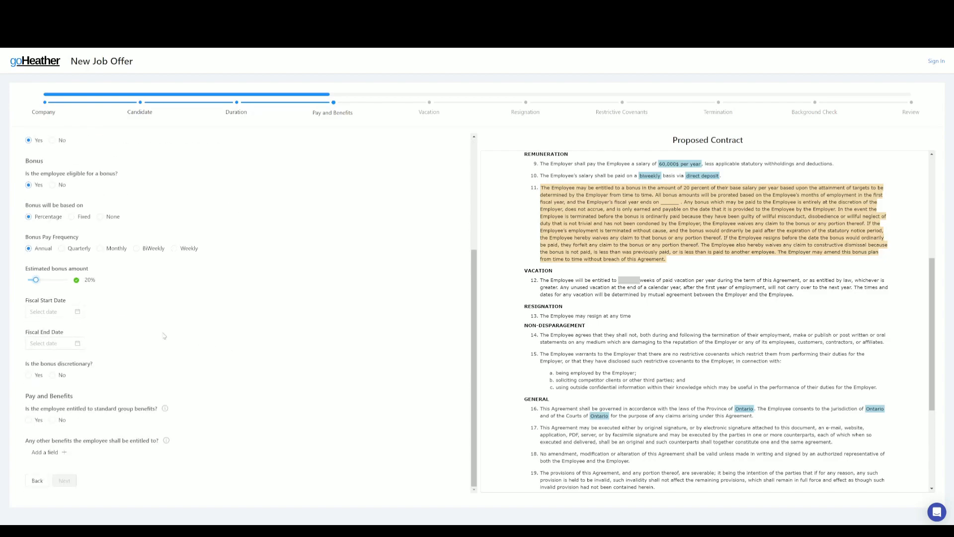
Step: Set the bonus fiscal year from 11/25 to 11/26 and mark the bonus discretionary
{"action": "left_click", "coordinate": [53, 309]}
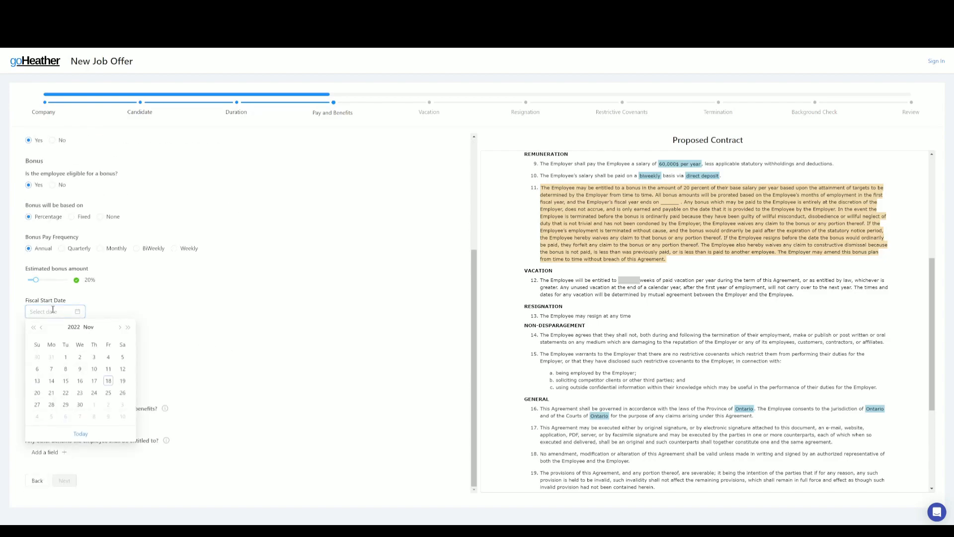
{"action": "left_click", "coordinate": [100, 386]}
{"action": "left_click", "coordinate": [53, 343]}
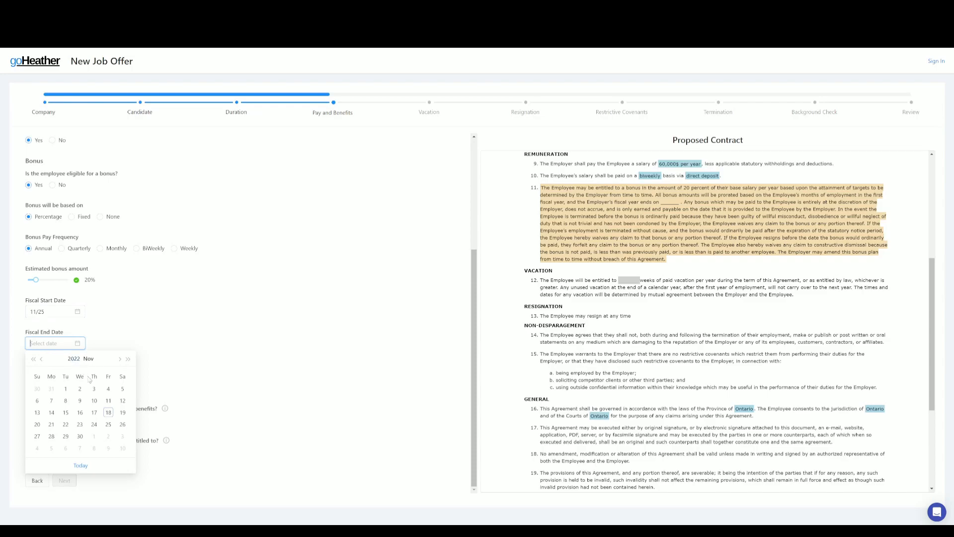
{"action": "left_click", "coordinate": [109, 424]}
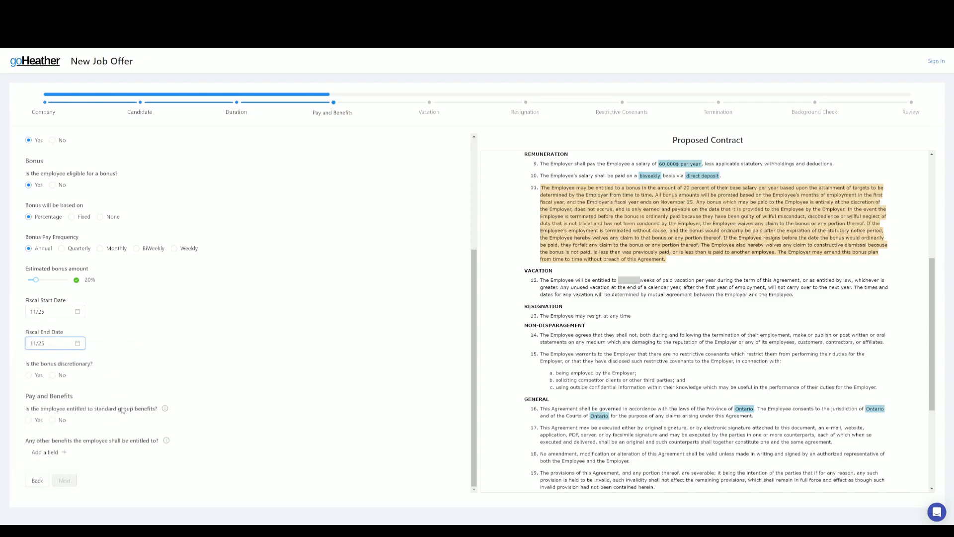
{"action": "left_click", "coordinate": [54, 343]}
{"action": "left_click", "coordinate": [121, 424]}
{"action": "left_click", "coordinate": [28, 375]}
Step: Include standard group benefits plus a Gym membership, with benefits beginning after 30 days
{"action": "left_click", "coordinate": [29, 419]}
{"action": "scroll", "coordinate": [253, 429], "scroll_direction": "down", "scroll_amount": 1}
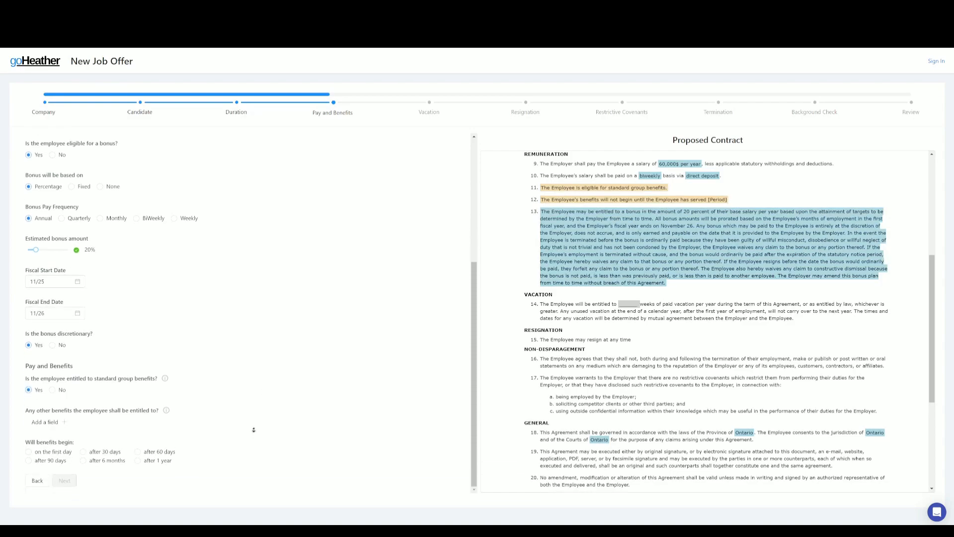
{"action": "left_click", "coordinate": [53, 422]}
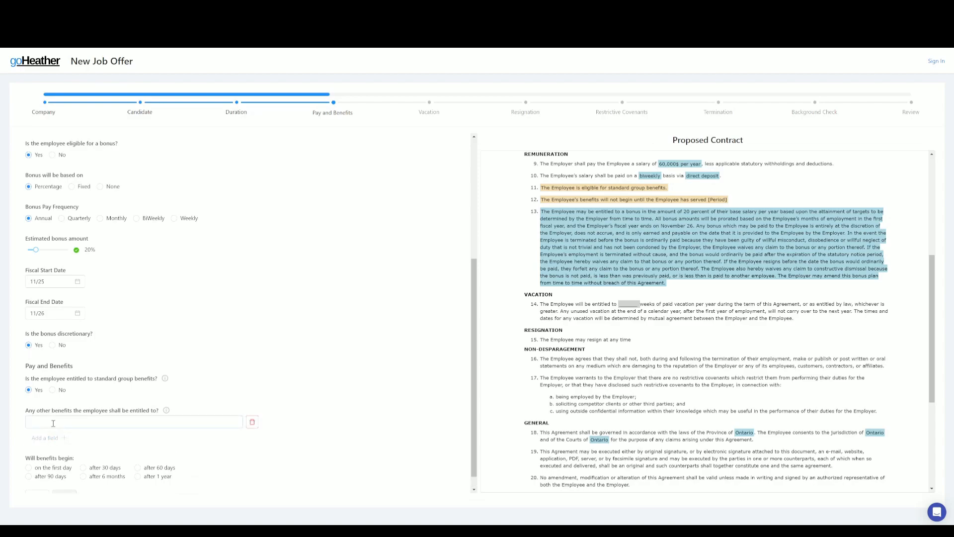
{"action": "left_click", "coordinate": [53, 423]}
{"action": "type", "text": "Gym "}
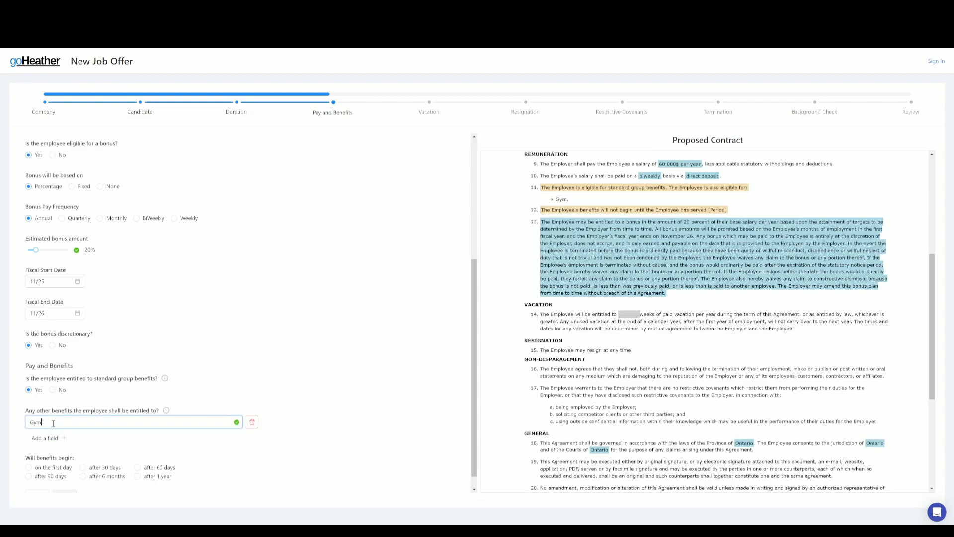
{"action": "type", "text": "membership"}
{"action": "left_click", "coordinate": [274, 401]}
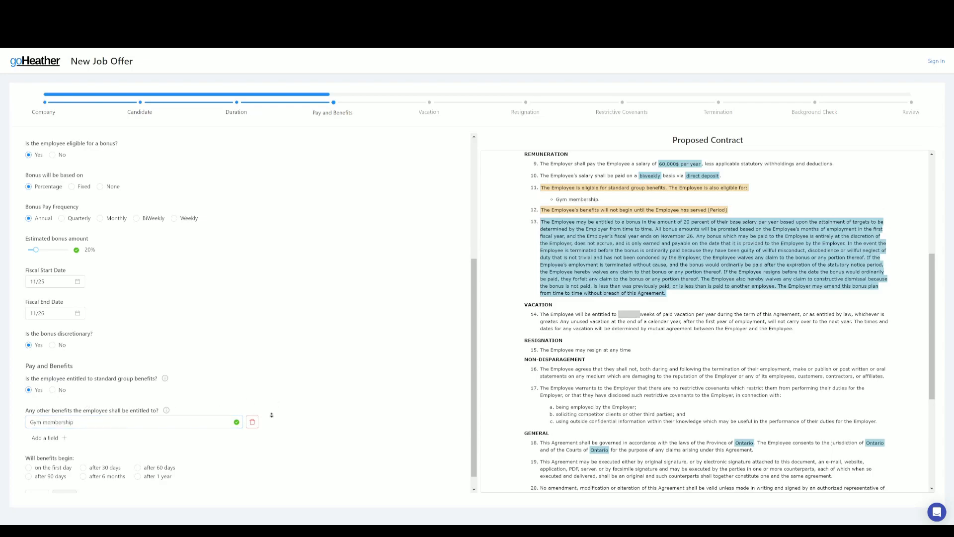
{"action": "scroll", "coordinate": [273, 405], "scroll_direction": "down", "scroll_amount": 1}
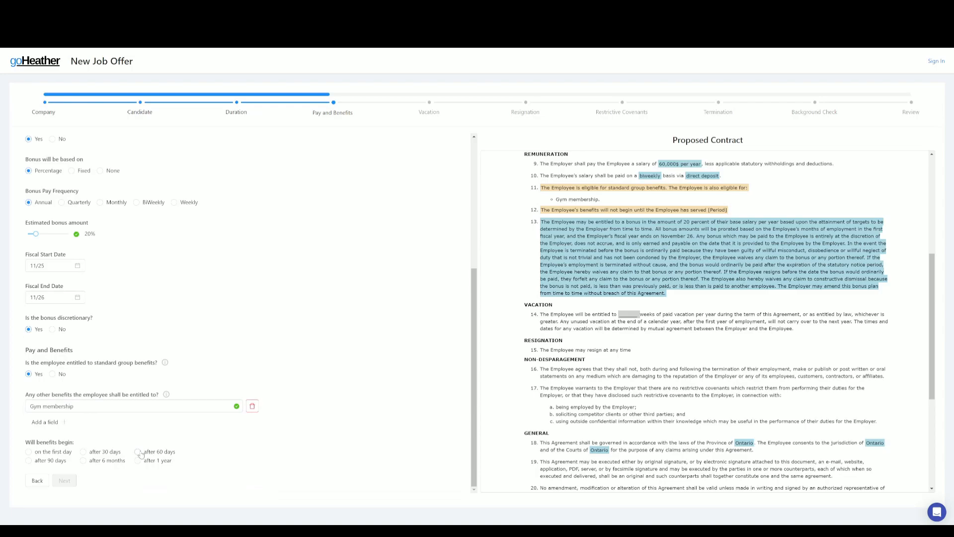
{"action": "left_click", "coordinate": [84, 451]}
Step: Give the employee 4 weeks of vacation per year, then continue to Resignation
{"action": "left_click", "coordinate": [65, 481]}
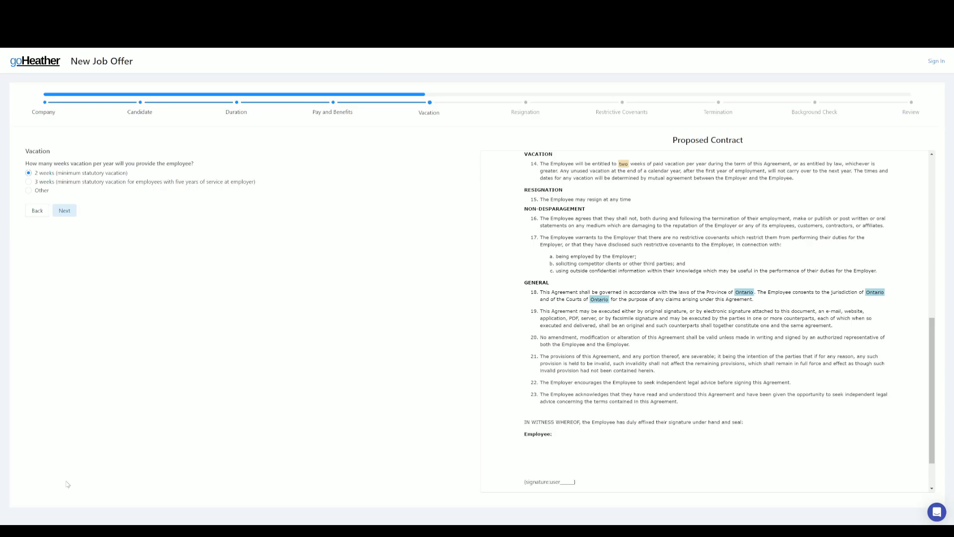
{"action": "left_click", "coordinate": [28, 191]}
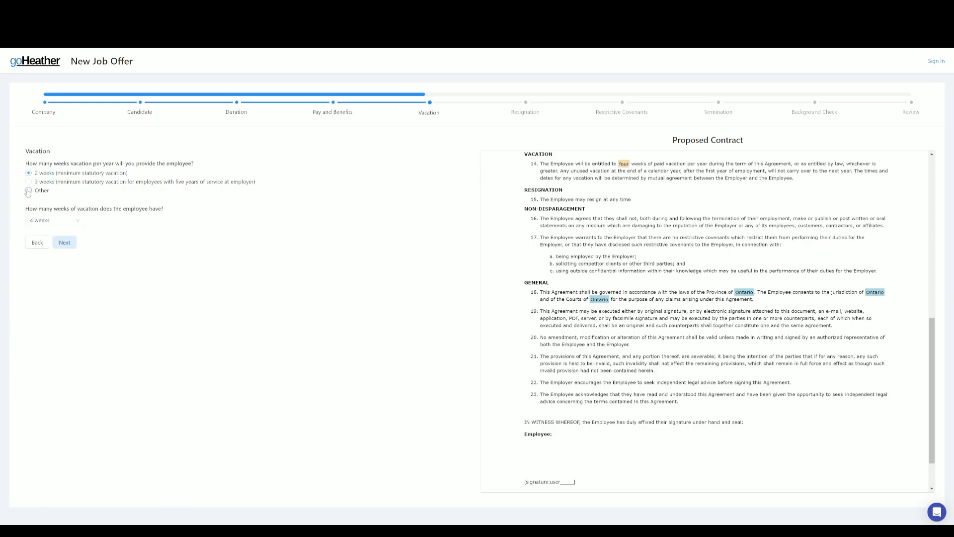
{"action": "left_click", "coordinate": [74, 221]}
{"action": "left_click", "coordinate": [59, 237]}
{"action": "left_click", "coordinate": [64, 243]}
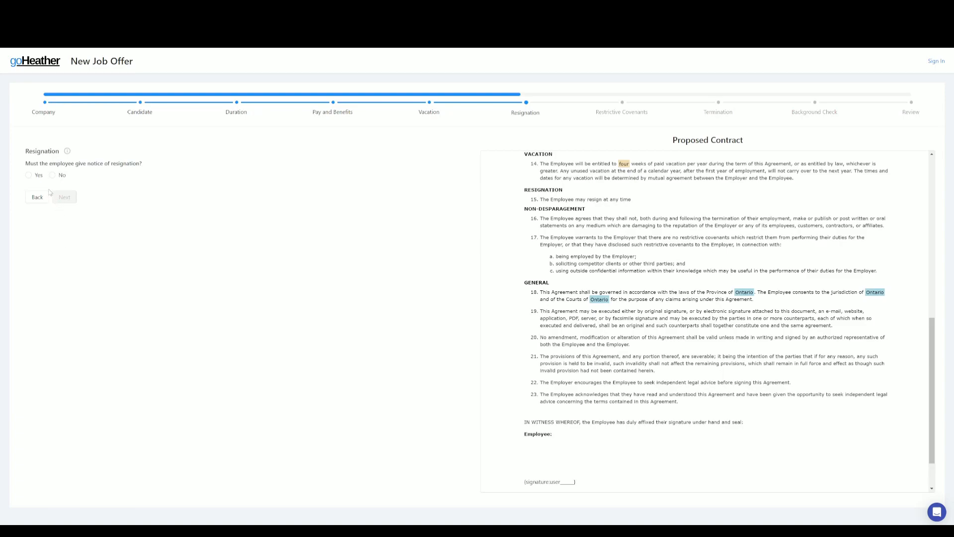
Step: Require the employee to give four weeks' notice of resignation
{"action": "left_click", "coordinate": [29, 175]}
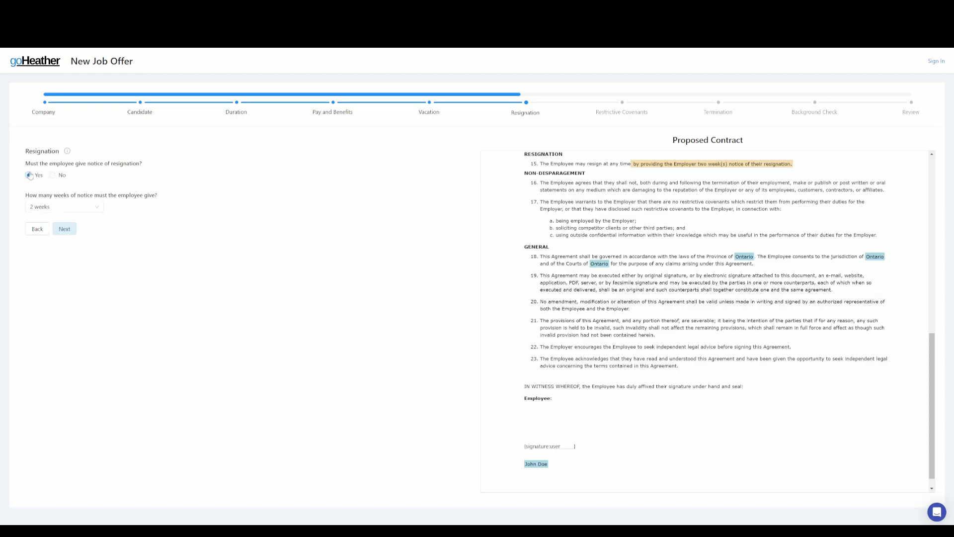
{"action": "left_click", "coordinate": [64, 206]}
{"action": "left_click", "coordinate": [67, 260]}
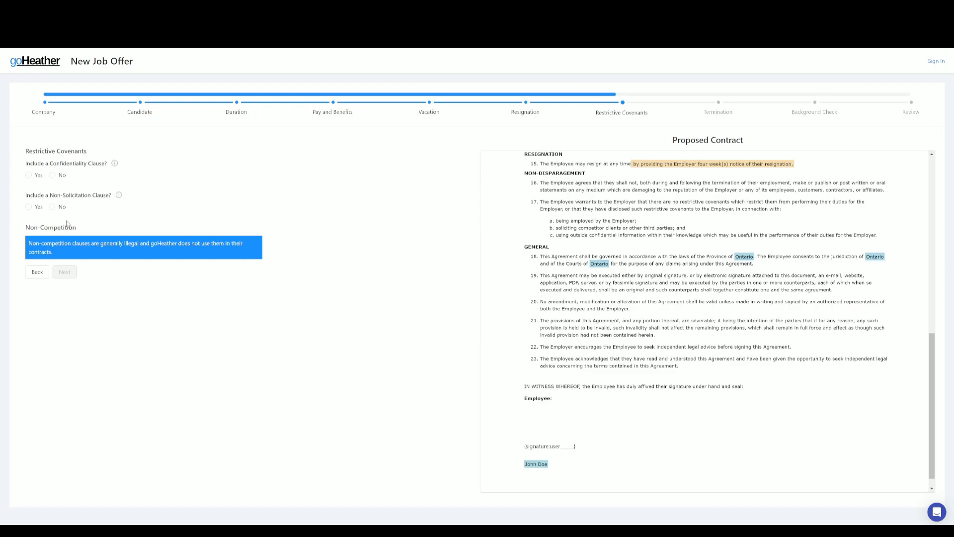
Step: Omit the confidentiality clause, include a non-solicitation clause, and continue to Termination
{"action": "left_click", "coordinate": [51, 175]}
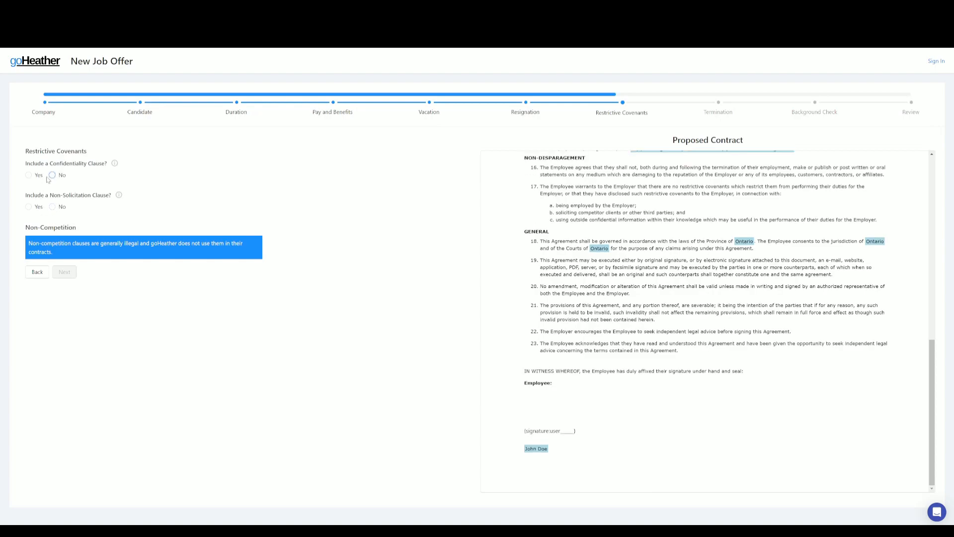
{"action": "left_click", "coordinate": [28, 207]}
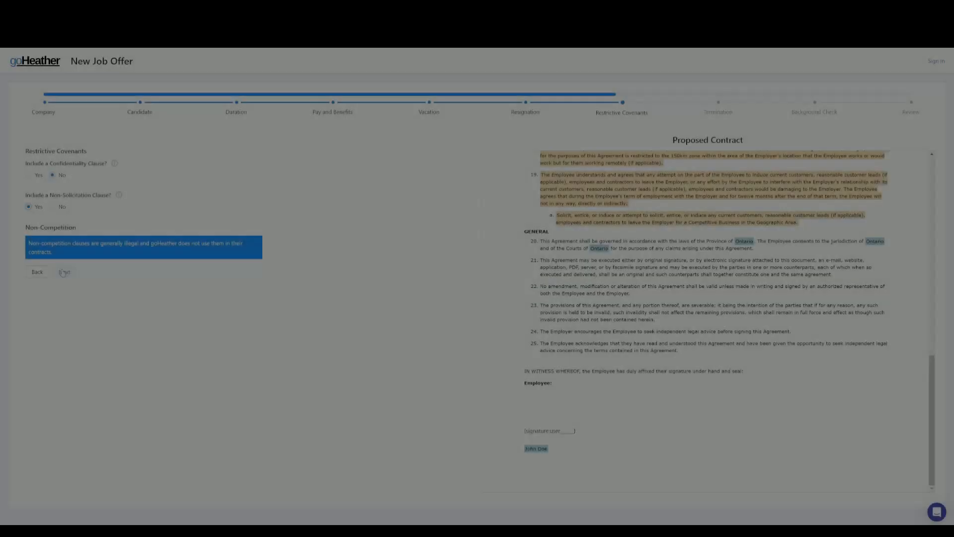
{"action": "left_click", "coordinate": [64, 272]}
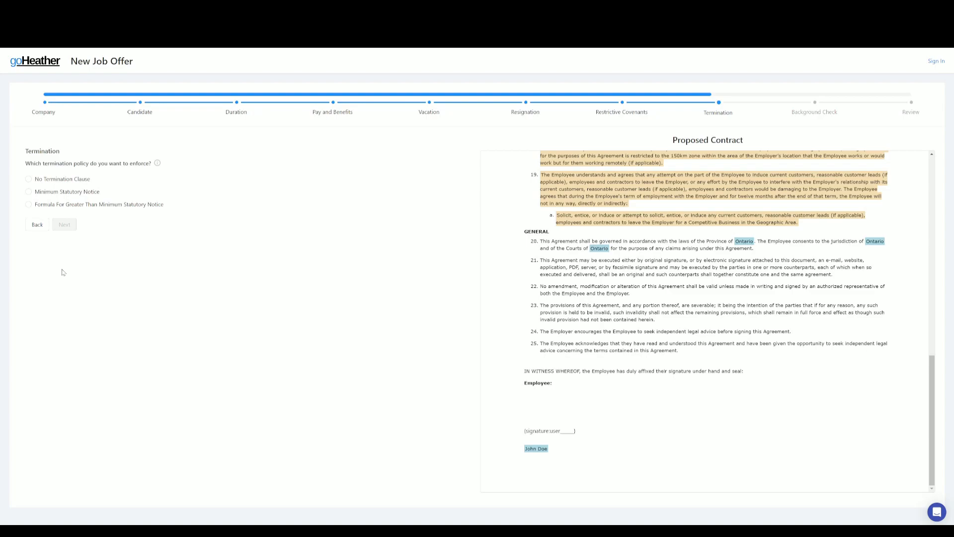
Step: Use a 4-weeks-per-year-of-service notice formula and decline the background check consent
{"action": "left_click", "coordinate": [29, 204]}
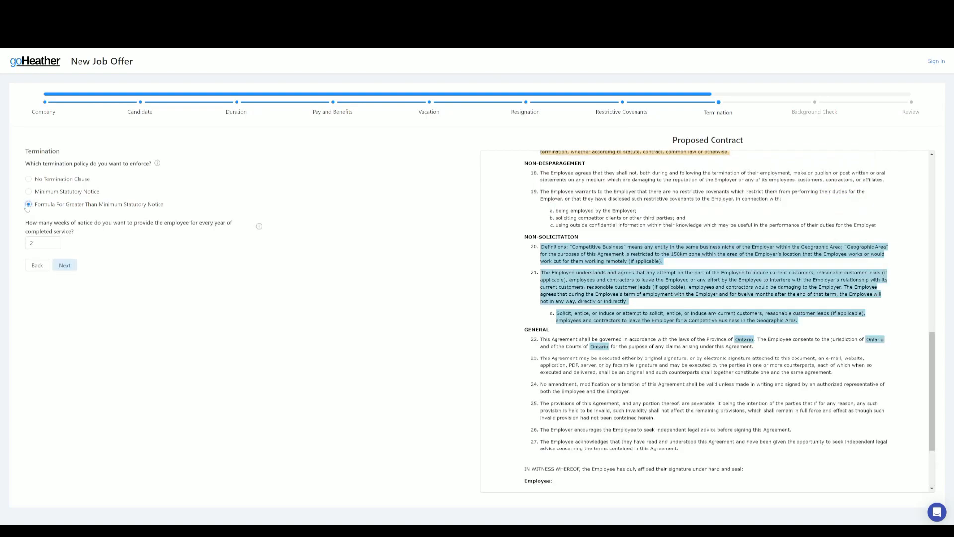
{"action": "left_click", "coordinate": [58, 242]}
{"action": "left_click", "coordinate": [58, 242]}
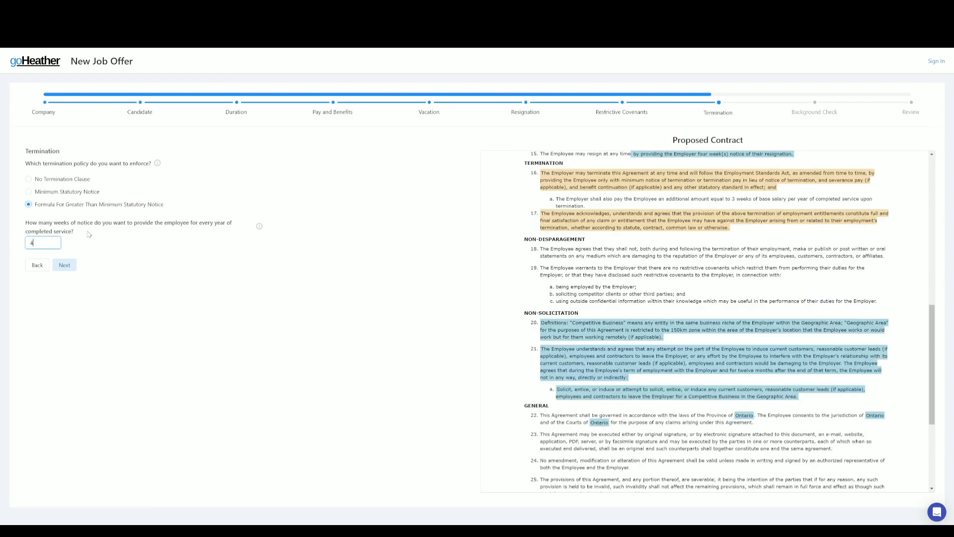
{"action": "left_click", "coordinate": [64, 265]}
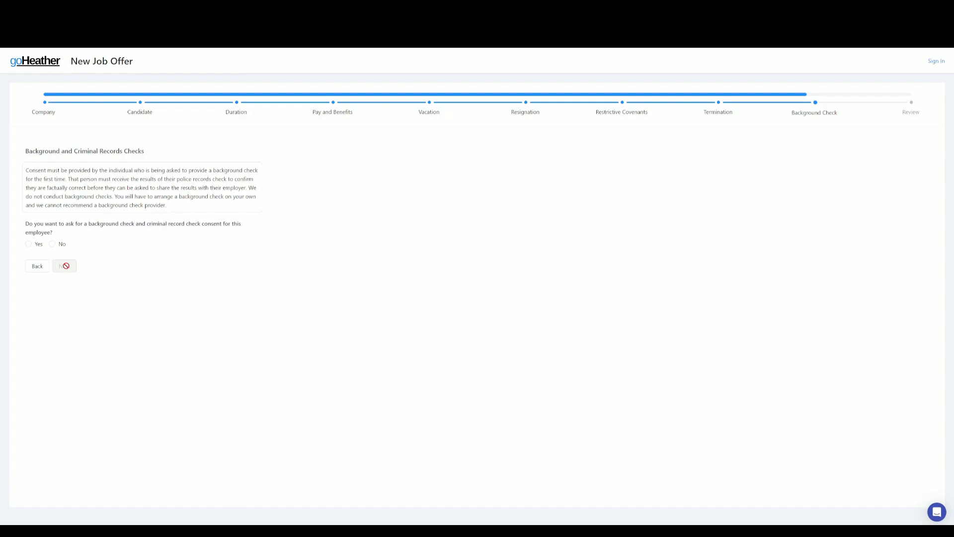
{"action": "left_click", "coordinate": [52, 244]}
{"action": "left_click", "coordinate": [68, 269]}
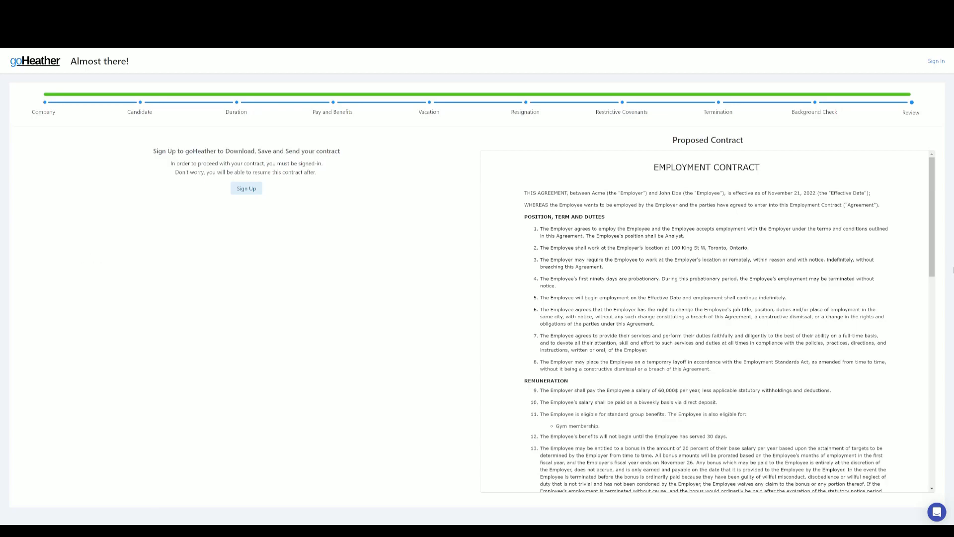
Step: Scroll through the proposed contract and start signing up for an account to save it
{"action": "left_click_drag", "start_coordinate": [930, 238], "coordinate": [931, 239]}
{"action": "left_click_drag", "start_coordinate": [933, 379], "coordinate": [875, 241]}
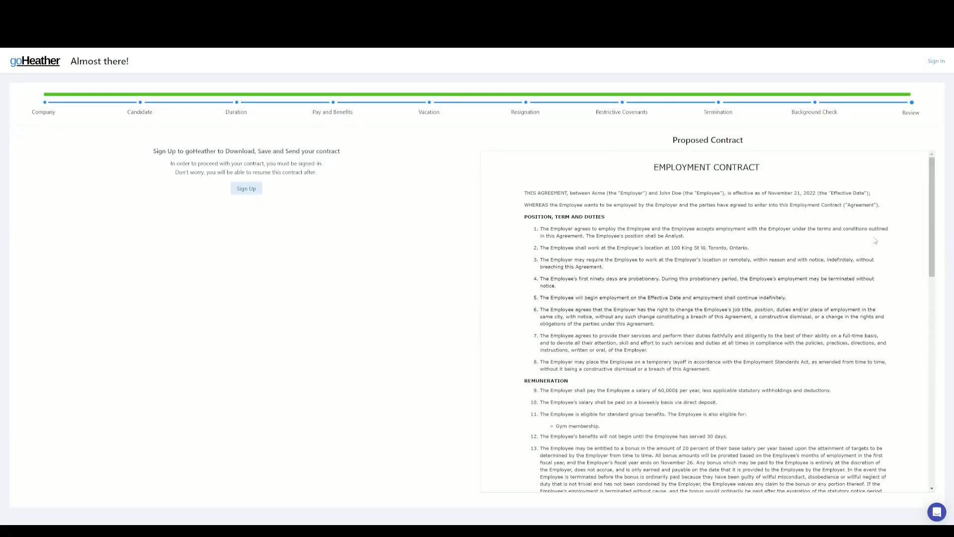
{"action": "left_click", "coordinate": [247, 191]}
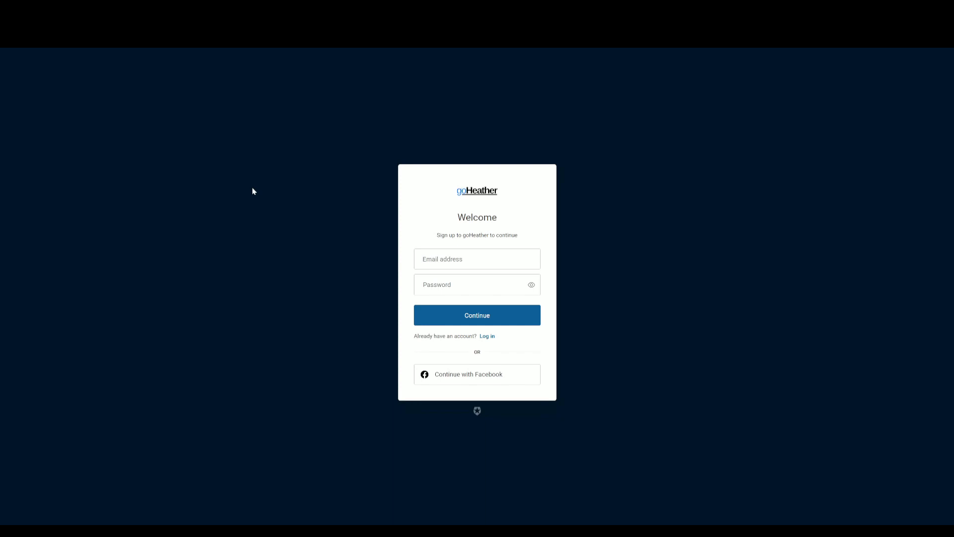
Step: Create the account with an email address and password, returning signed in to the Review step
{"action": "left_click", "coordinate": [456, 262]}
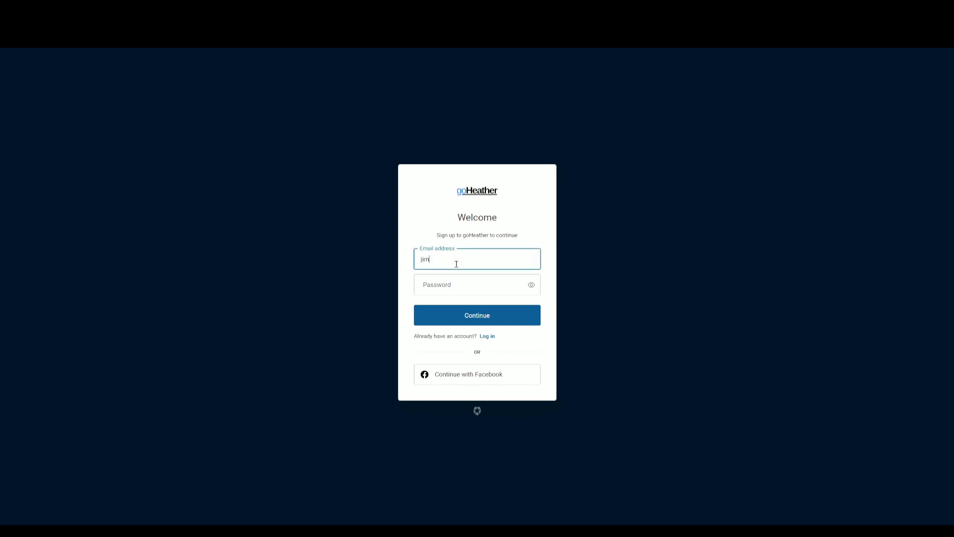
{"action": "key", "text": "Tab"}
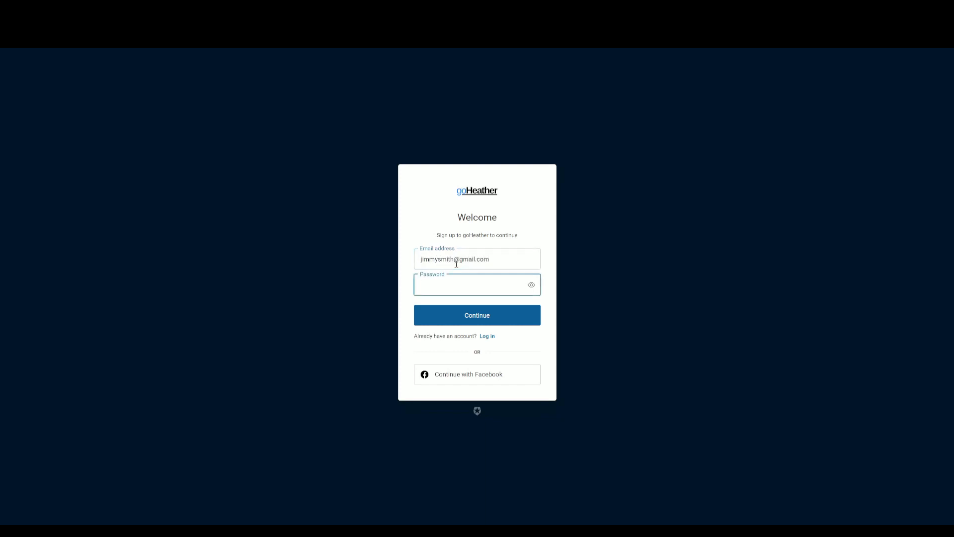
{"action": "type", "text": "•••••••"}
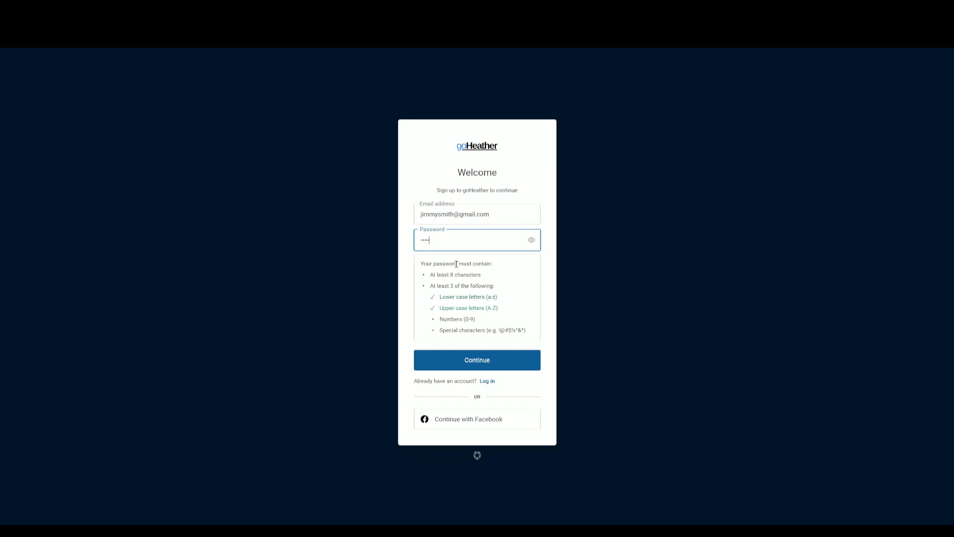
{"action": "type", "text": "•!"}
{"action": "left_click", "coordinate": [481, 359]}
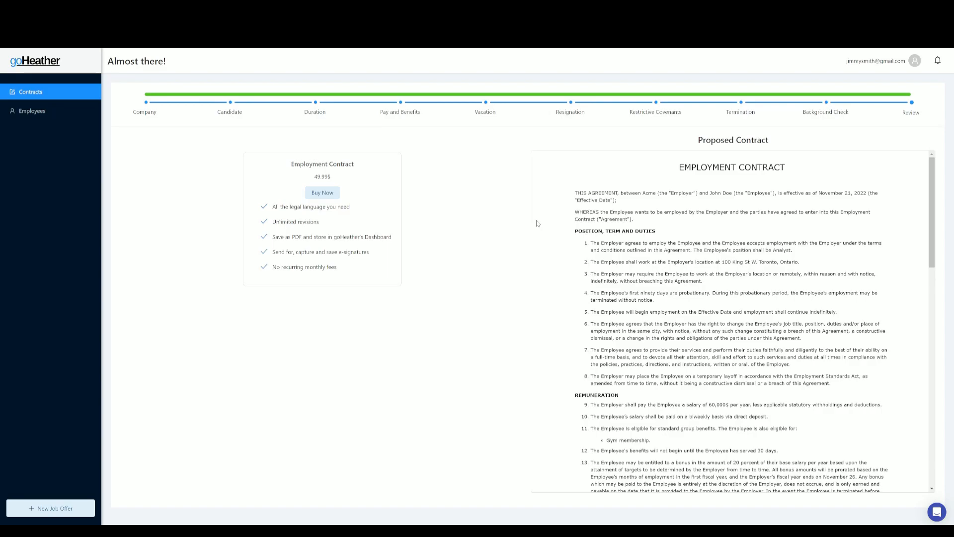
Step: Buy the 49.99$ Employment Contract and accept the terms and conditions
{"action": "scroll", "coordinate": [577, 206], "scroll_direction": "down", "scroll_amount": 15}
{"action": "scroll", "coordinate": [577, 207], "scroll_direction": "up", "scroll_amount": 15}
{"action": "scroll", "coordinate": [626, 177], "scroll_direction": "down", "scroll_amount": 1}
{"action": "scroll", "coordinate": [627, 177], "scroll_direction": "up", "scroll_amount": 1}
{"action": "left_click", "coordinate": [329, 199]}
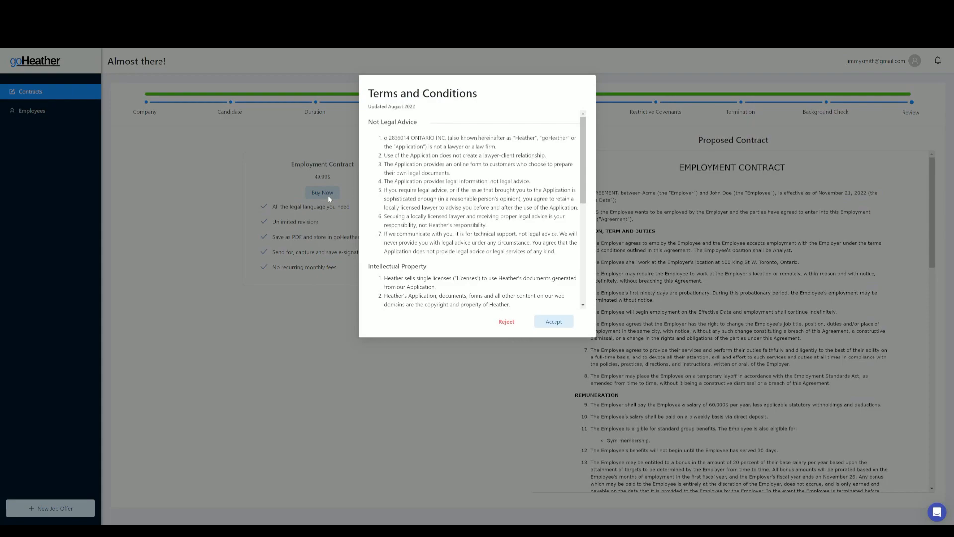
{"action": "left_click", "coordinate": [552, 324]}
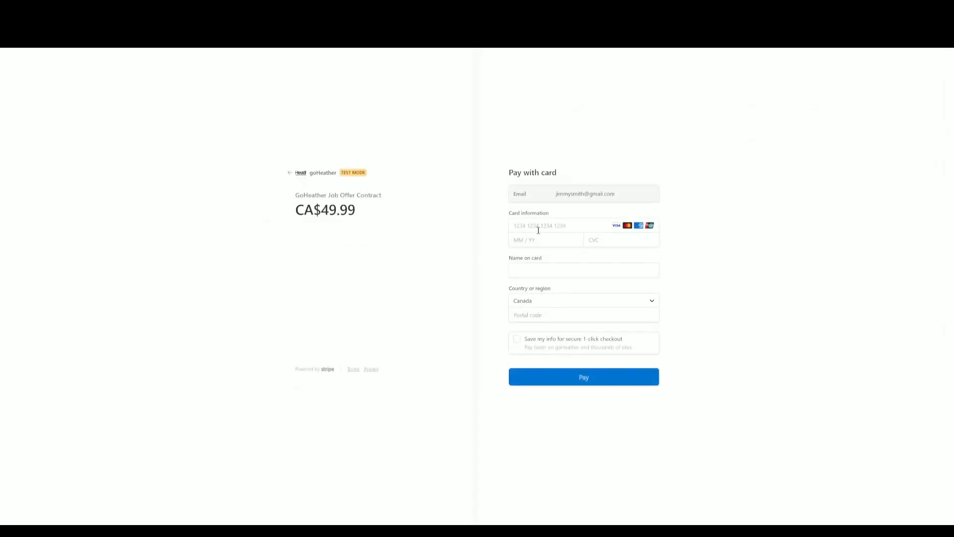
Step: Pay CA$49.99 in Stripe Checkout after entering the card number and postal code
{"action": "left_click", "coordinate": [538, 228]}
{"action": "type", "text": "4242 4242 4242 4242"}
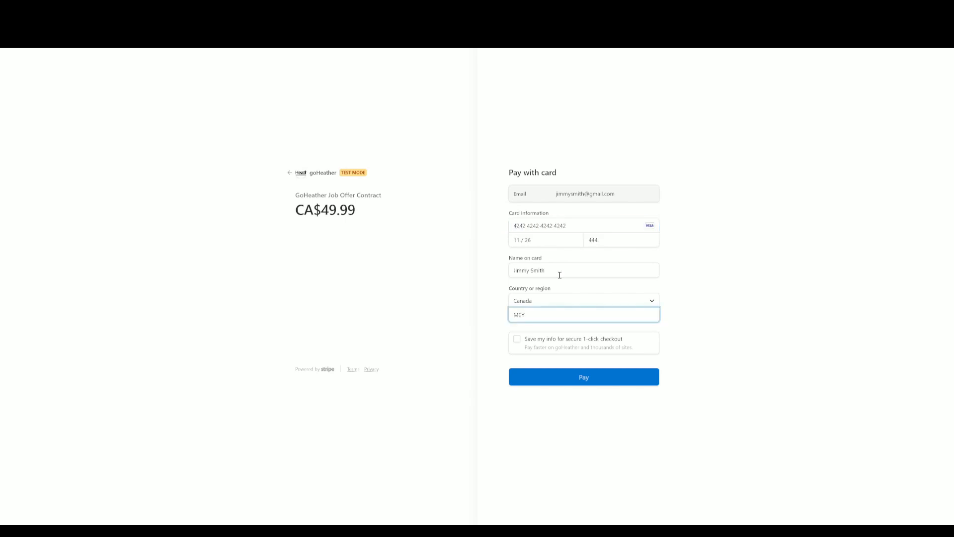
{"action": "type", "text": "H9"}
{"action": "left_click", "coordinate": [579, 379]}
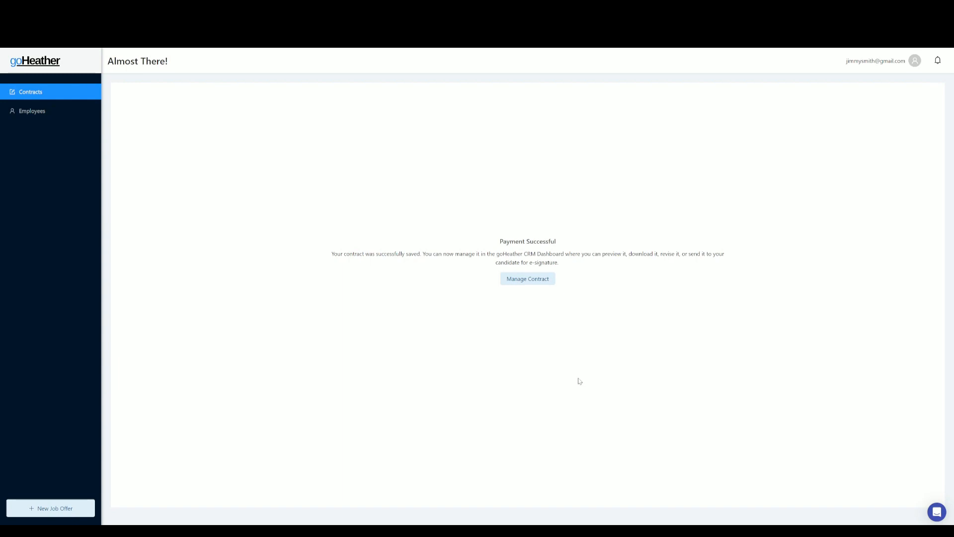
Step: Open Manage Contract for the paid job offer and view the generated contract PDF
{"action": "left_click", "coordinate": [526, 279]}
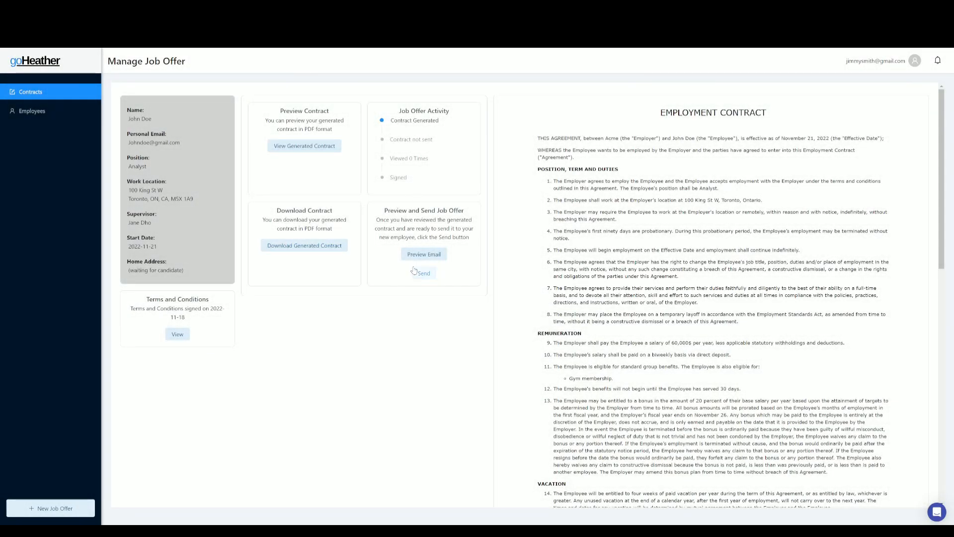
{"action": "left_click", "coordinate": [305, 149]}
Step: Preview the 'Acme: New Job Offer' email, then send the offer to the candidate and confirm
{"action": "left_click", "coordinate": [423, 254]}
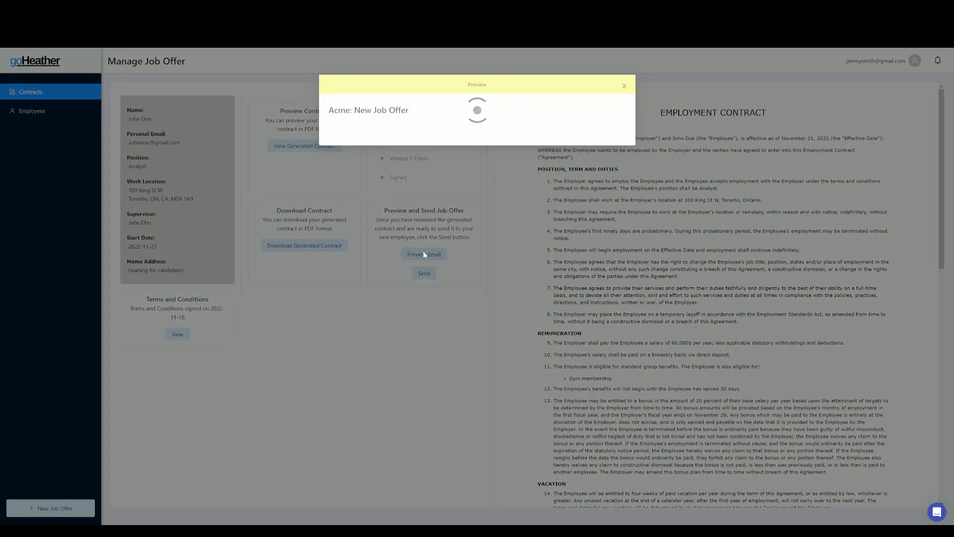
{"action": "scroll", "coordinate": [424, 254], "scroll_direction": "down", "scroll_amount": 10}
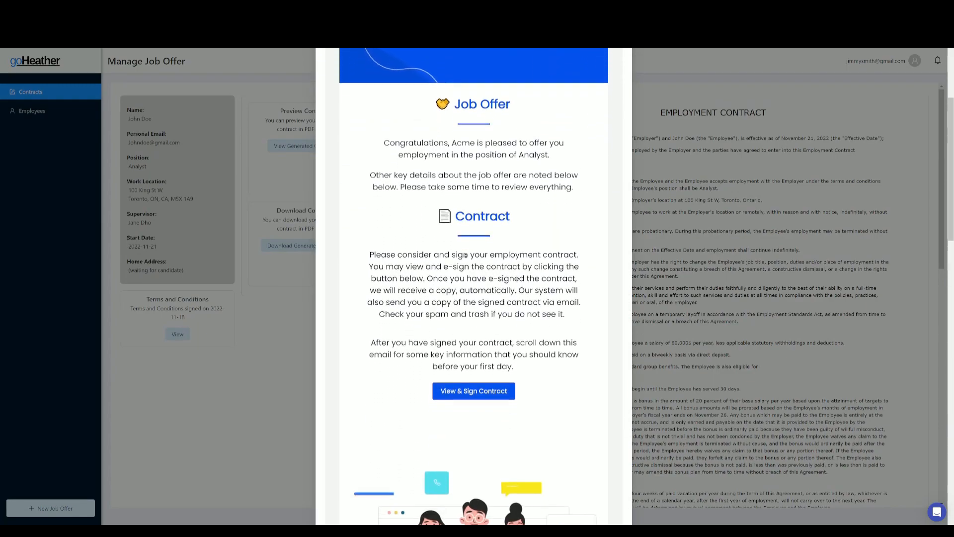
{"action": "scroll", "coordinate": [460, 243], "scroll_direction": "down", "scroll_amount": 10}
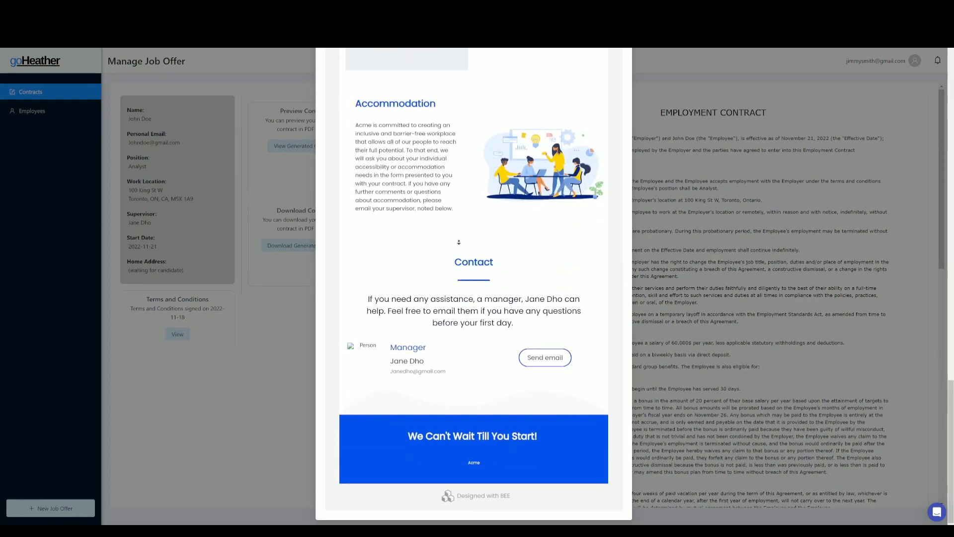
{"action": "left_click", "coordinate": [650, 264]}
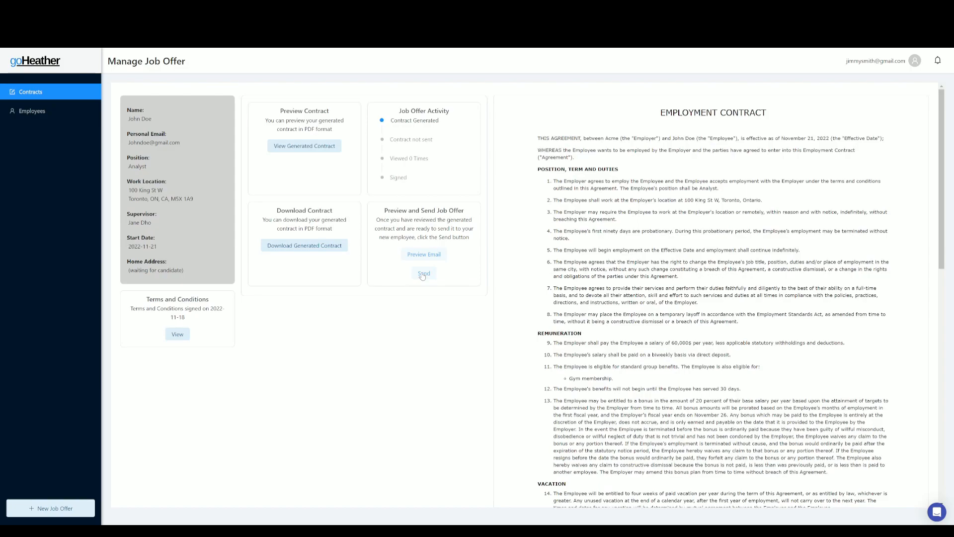
{"action": "left_click", "coordinate": [422, 275]}
{"action": "left_click", "coordinate": [474, 308]}
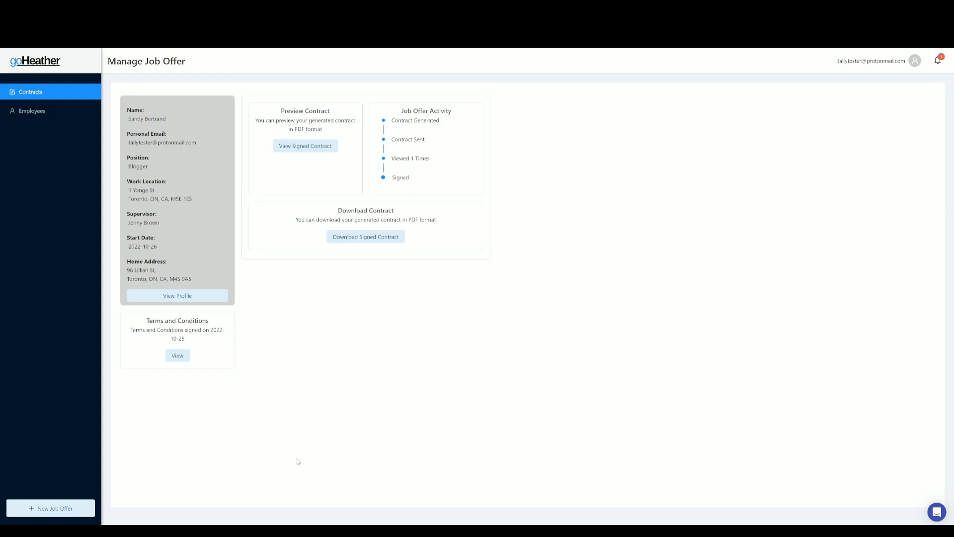
Step: Go to Employees and open the new hire's full profile
{"action": "left_click", "coordinate": [36, 113]}
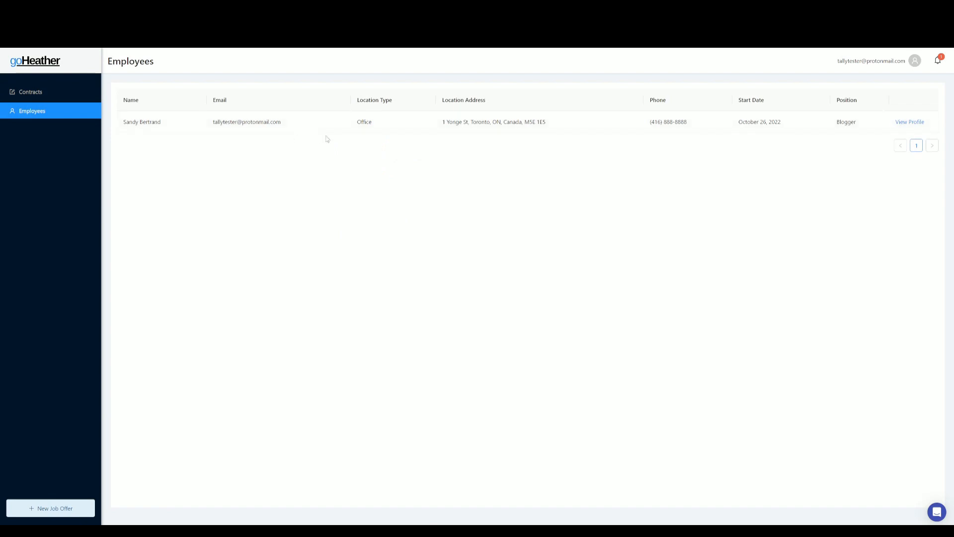
{"action": "left_click", "coordinate": [908, 127]}
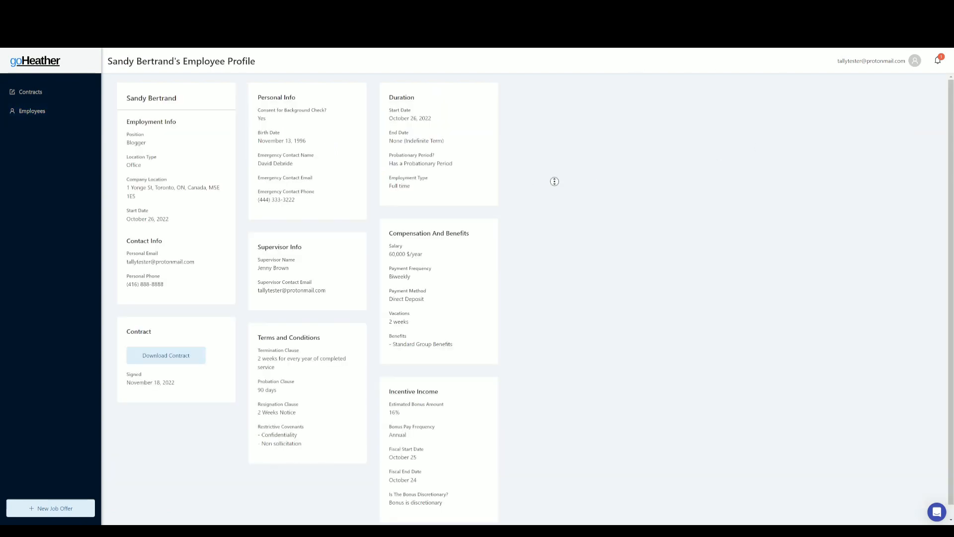